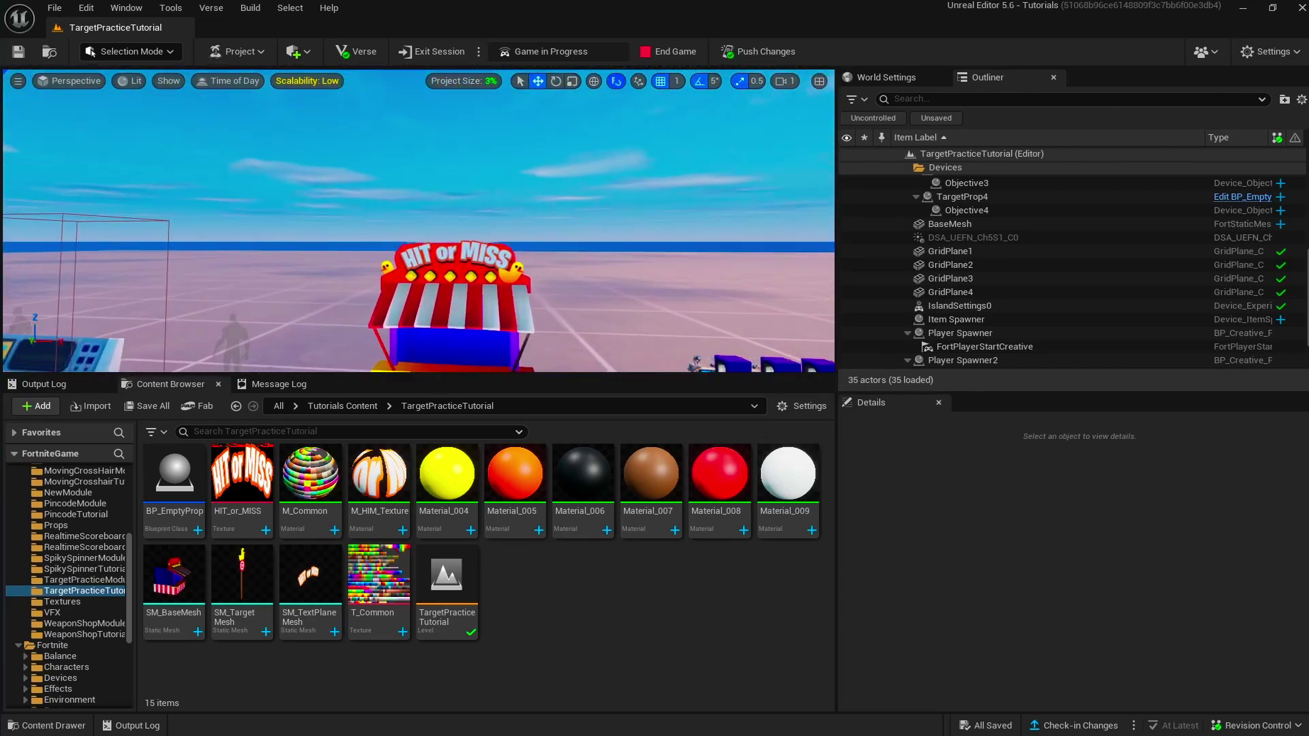
Step: Select the target practice Verse device beside the Hit or Miss booth and review its assigned TargetProps, start button, triggers and HUD messagers
right_click_drag(419, 221, 441, 258)
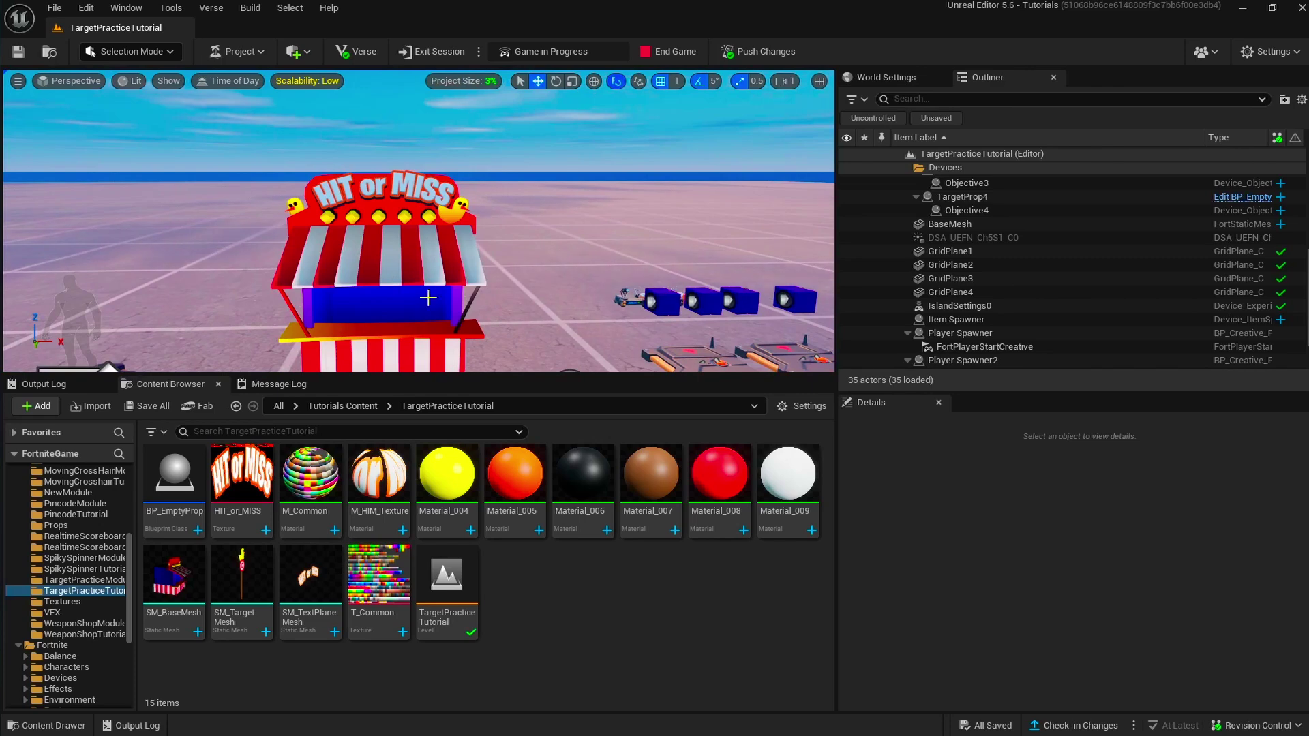
right_click_drag(419, 221, 398, 270)
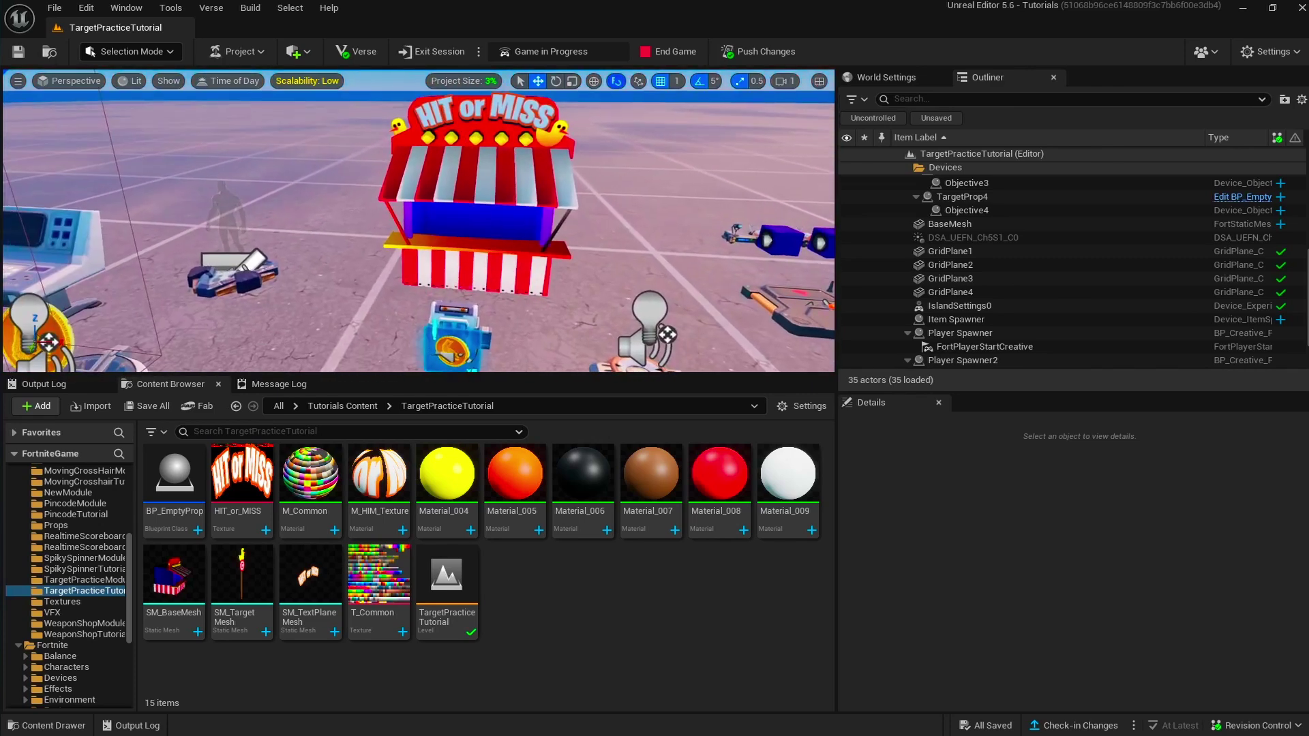
right_click_drag(418, 221, 368, 210)
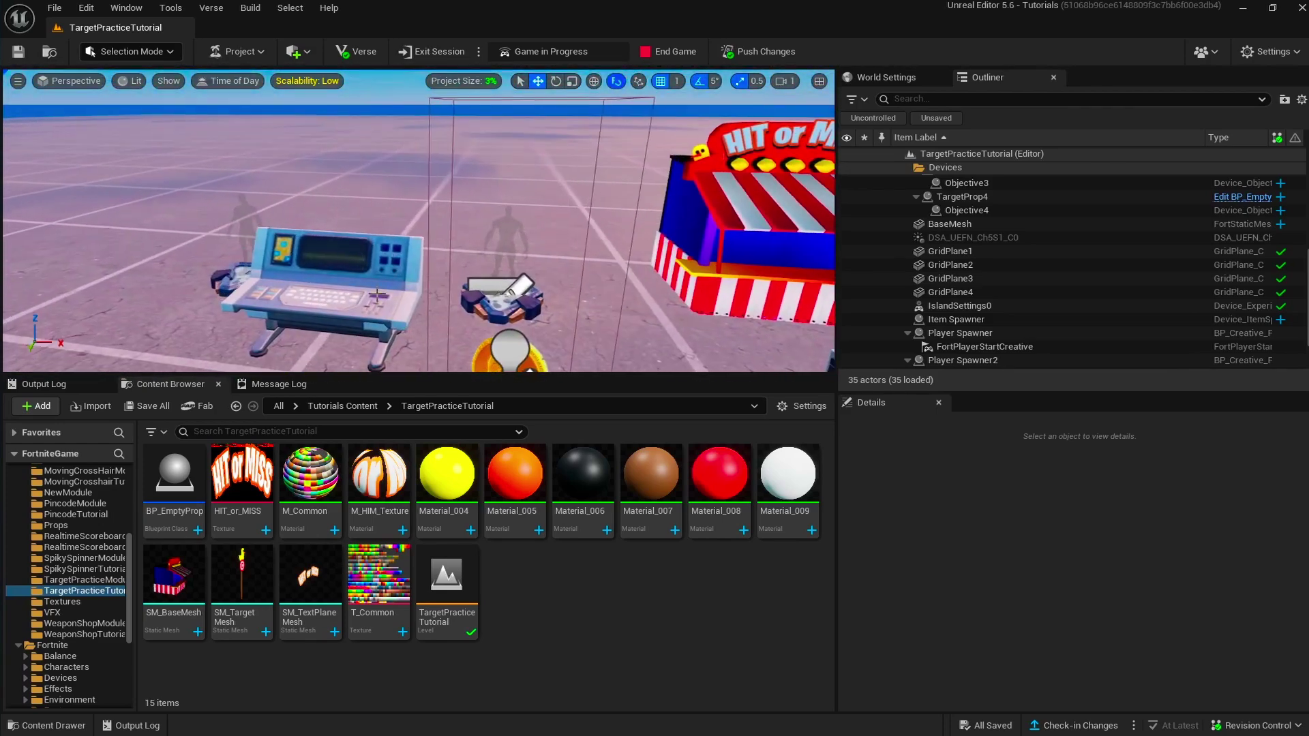
left_click(355, 279)
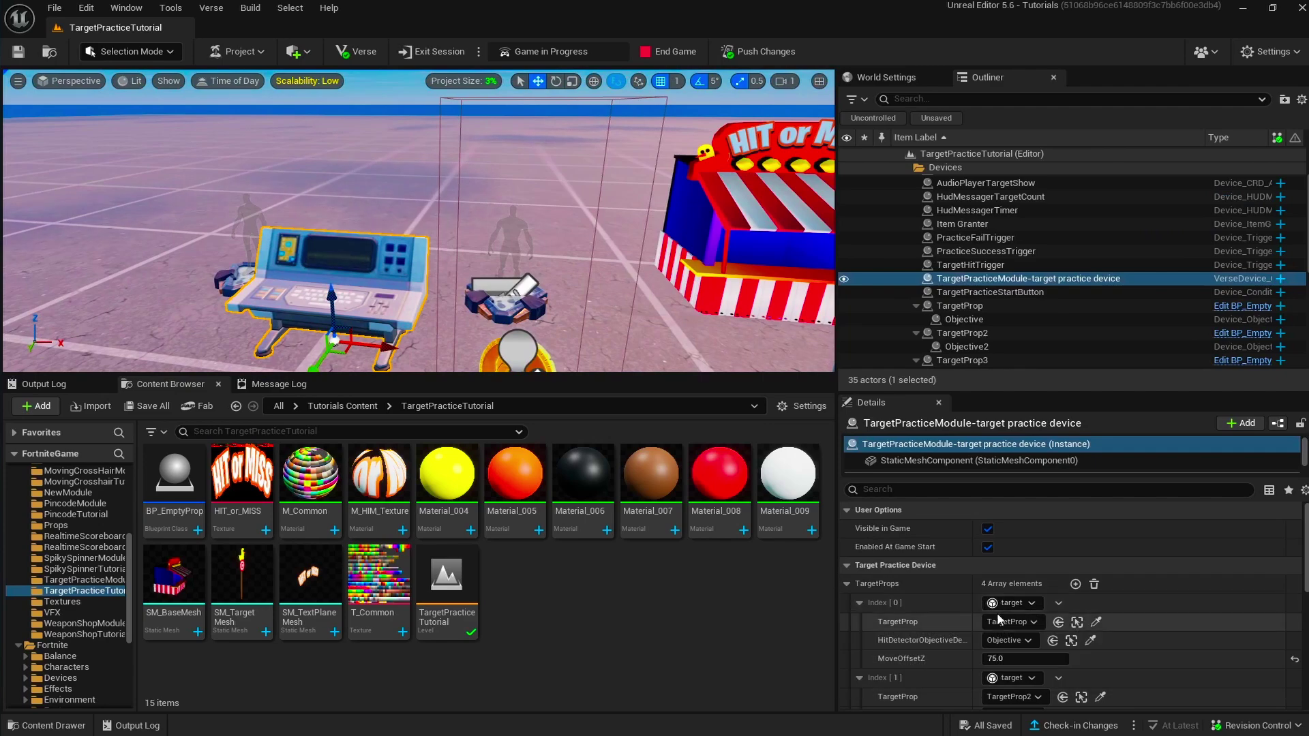
left_click(847, 584)
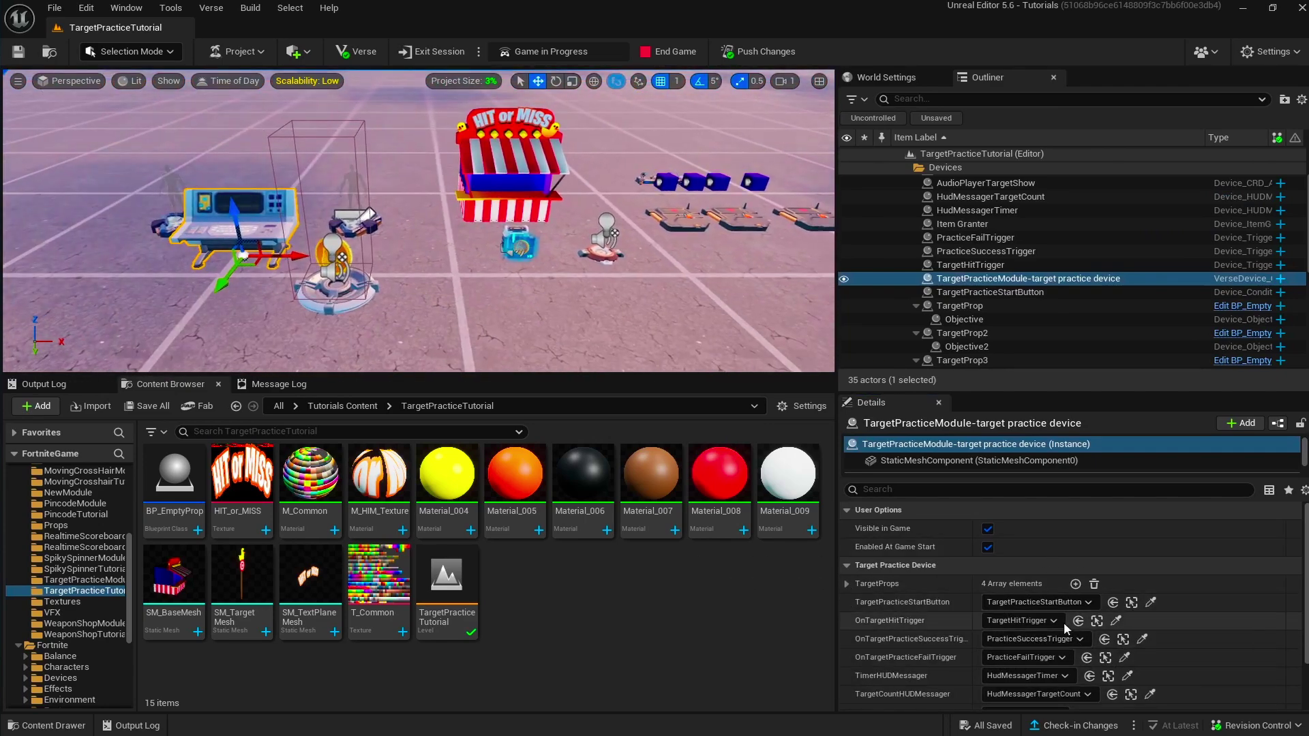
left_click(846, 584)
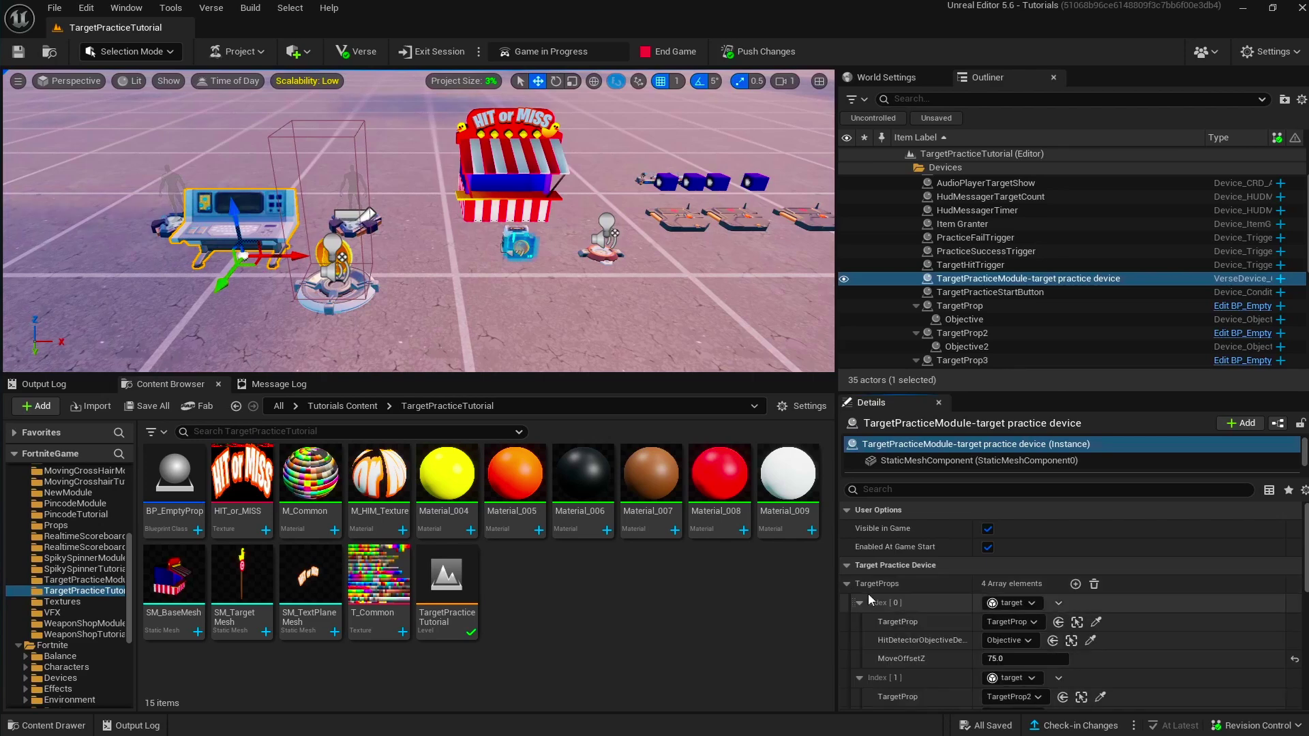
Step: Collapse all four TargetProps entries and expand only Index 0 to review its prop, hit detector and MoveOffsetZ
left_click(859, 603)
left_click(859, 622)
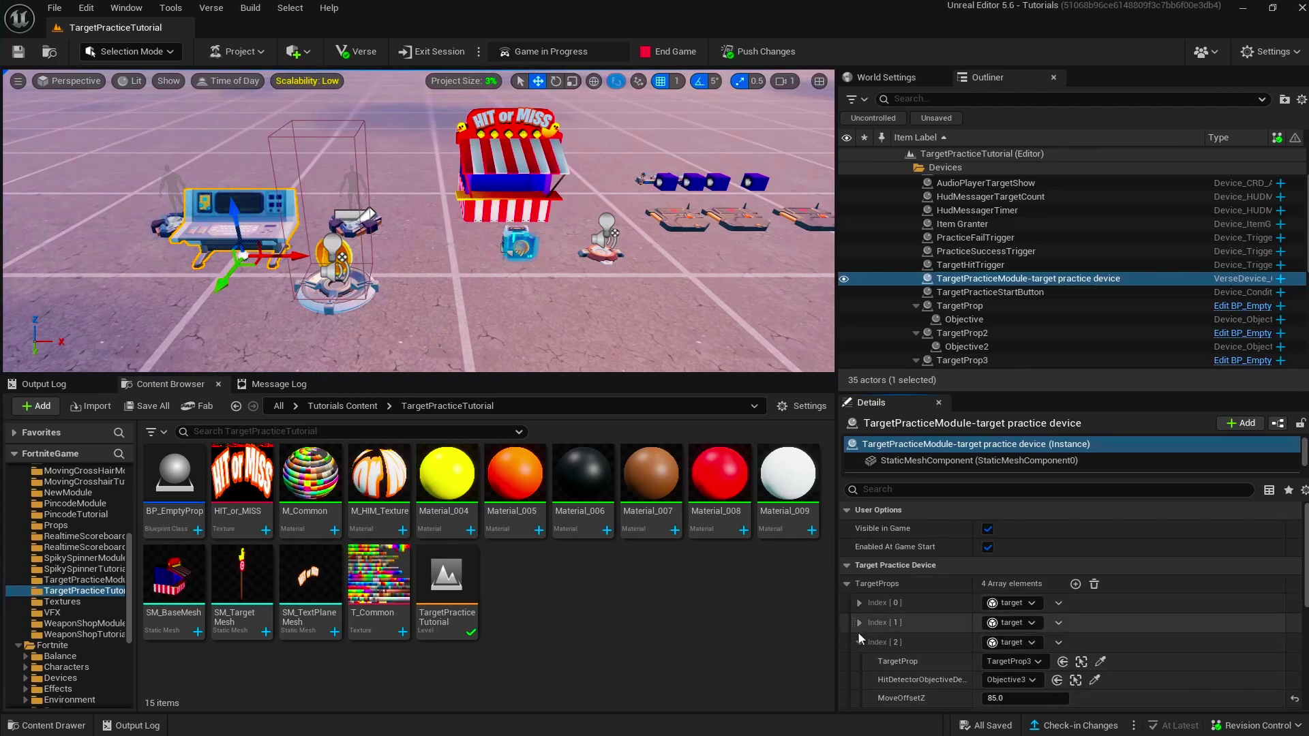
left_click(859, 643)
left_click(859, 665)
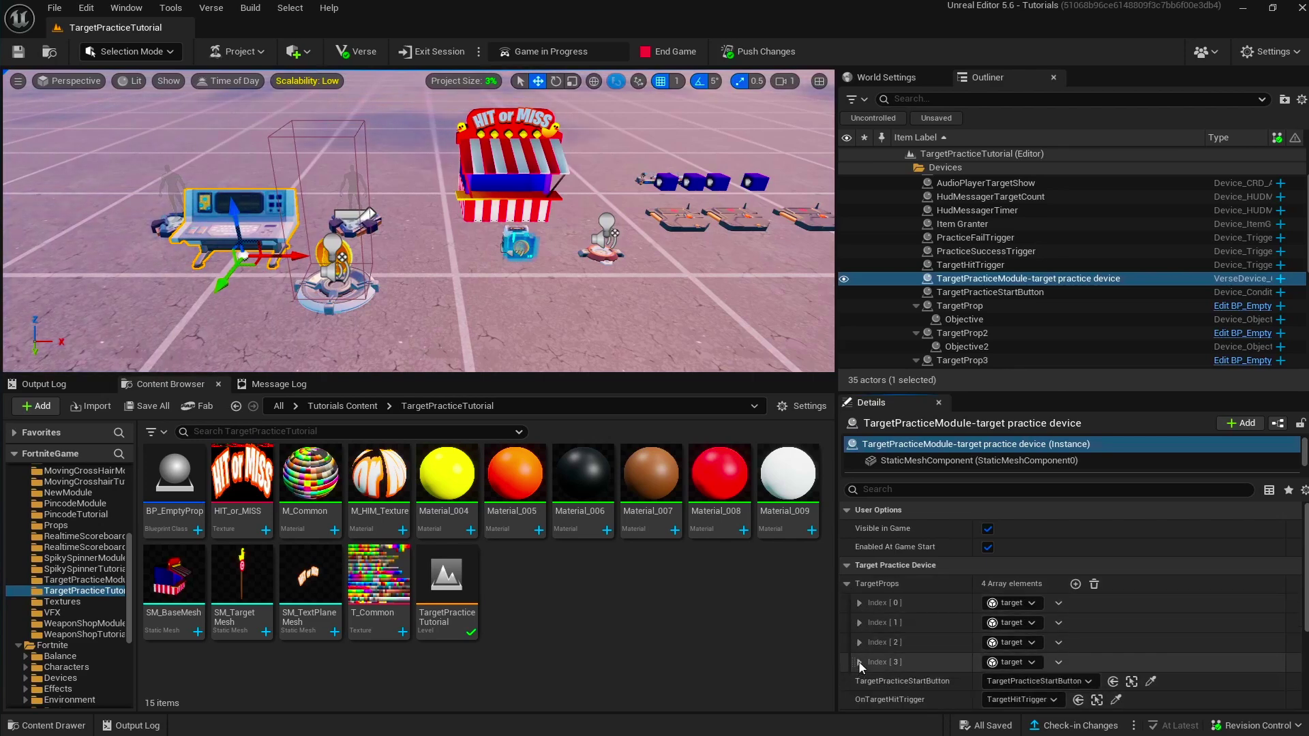
left_click(859, 603)
mouse_move(564, 272)
right_mouse_down()
mouse_move(569, 253)
mouse_move(579, 266)
right_mouse_up()
key("w")
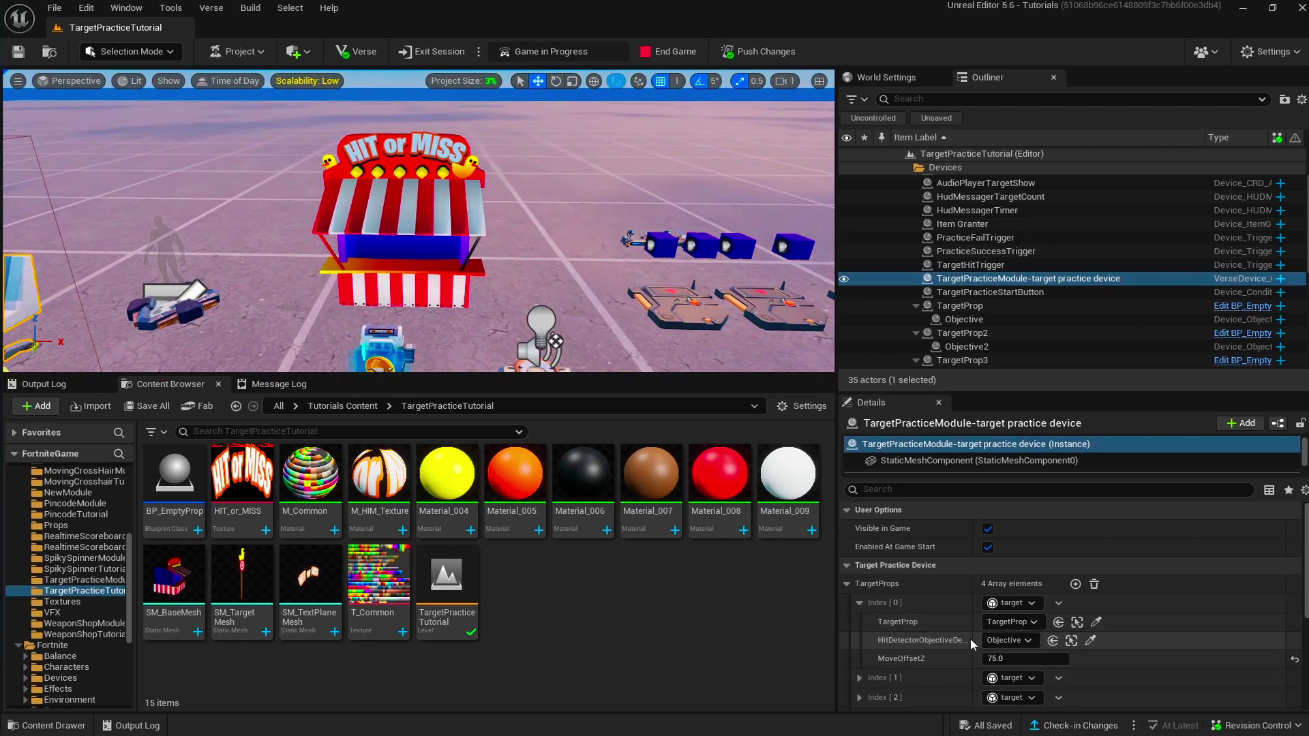
Step: Widen the area holding the device's properties and examine the Hit or Miss booth and its surrounding devices
left_click_drag(837, 631, 777, 628)
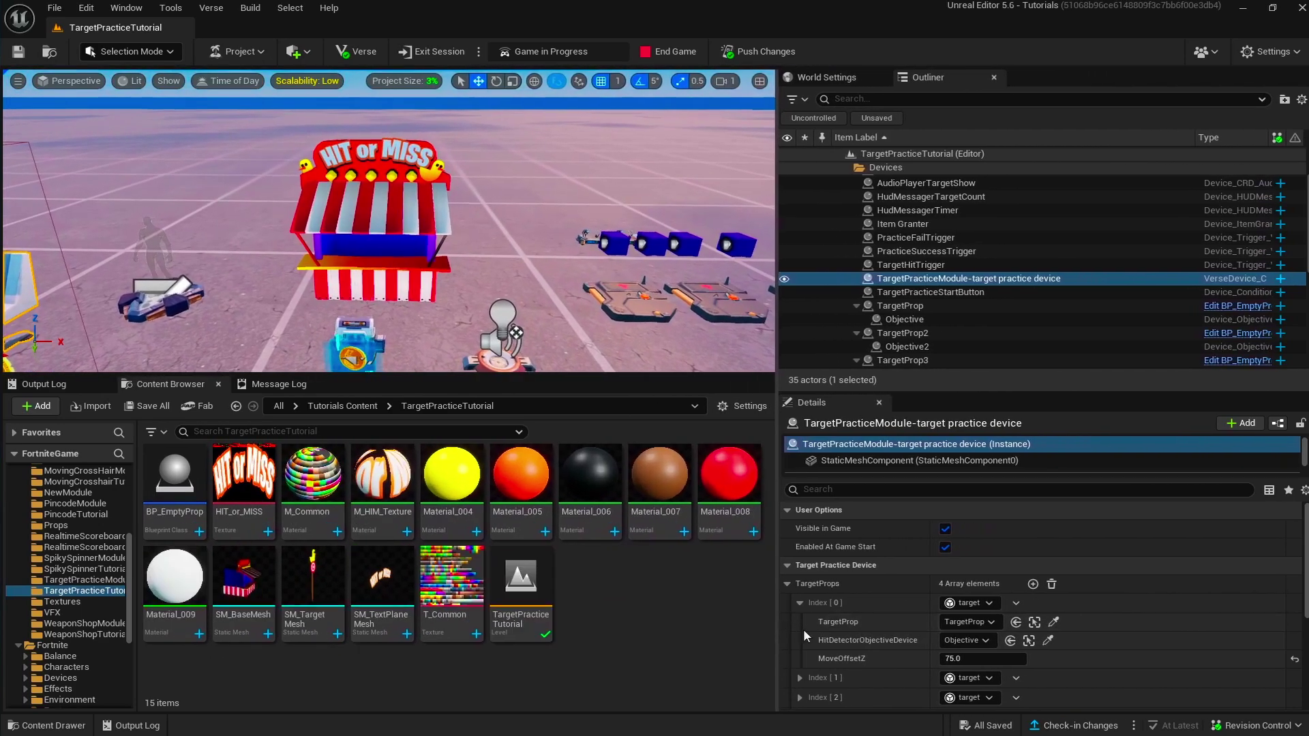
key("s")
key("a")
right_click_drag(563, 365, 572, 368)
key("w")
key("d")
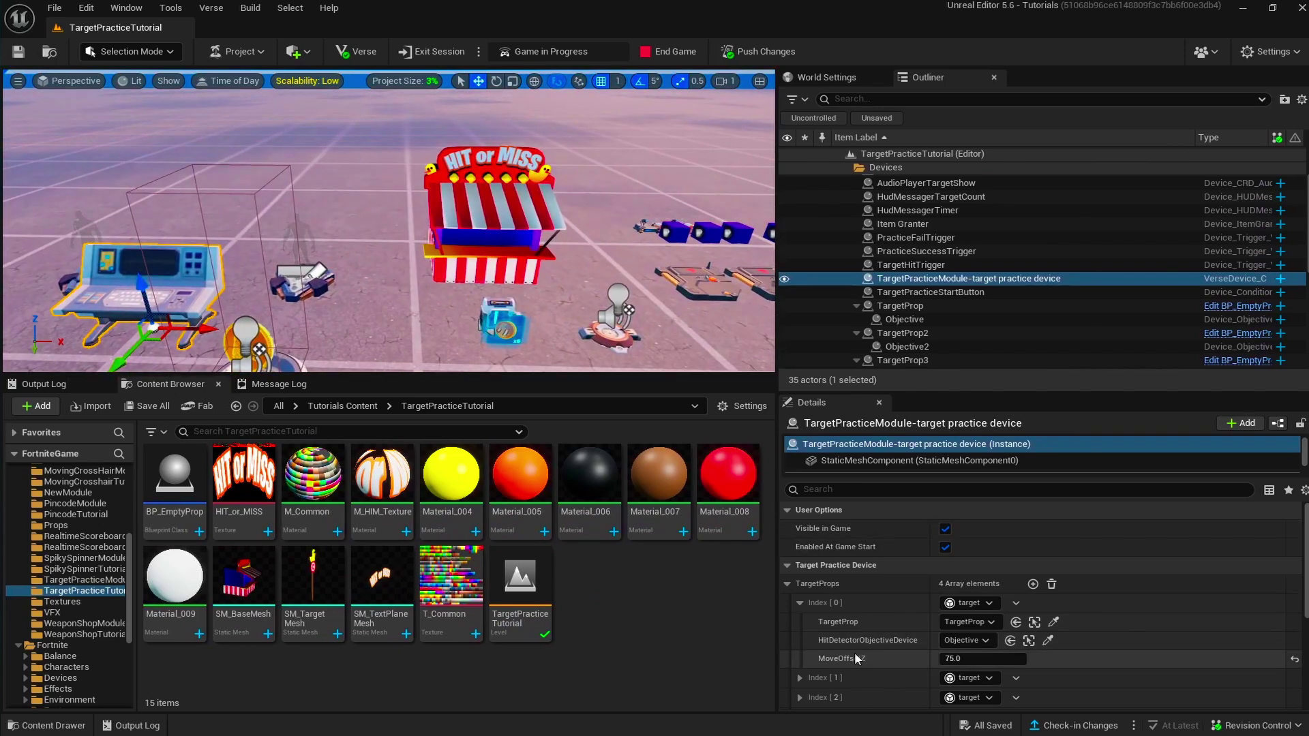
key("s")
mouse_move(573, 300)
right_mouse_down()
mouse_move(552, 298)
mouse_move(579, 283)
right_mouse_up()
right_click_drag(409, 273, 409, 273)
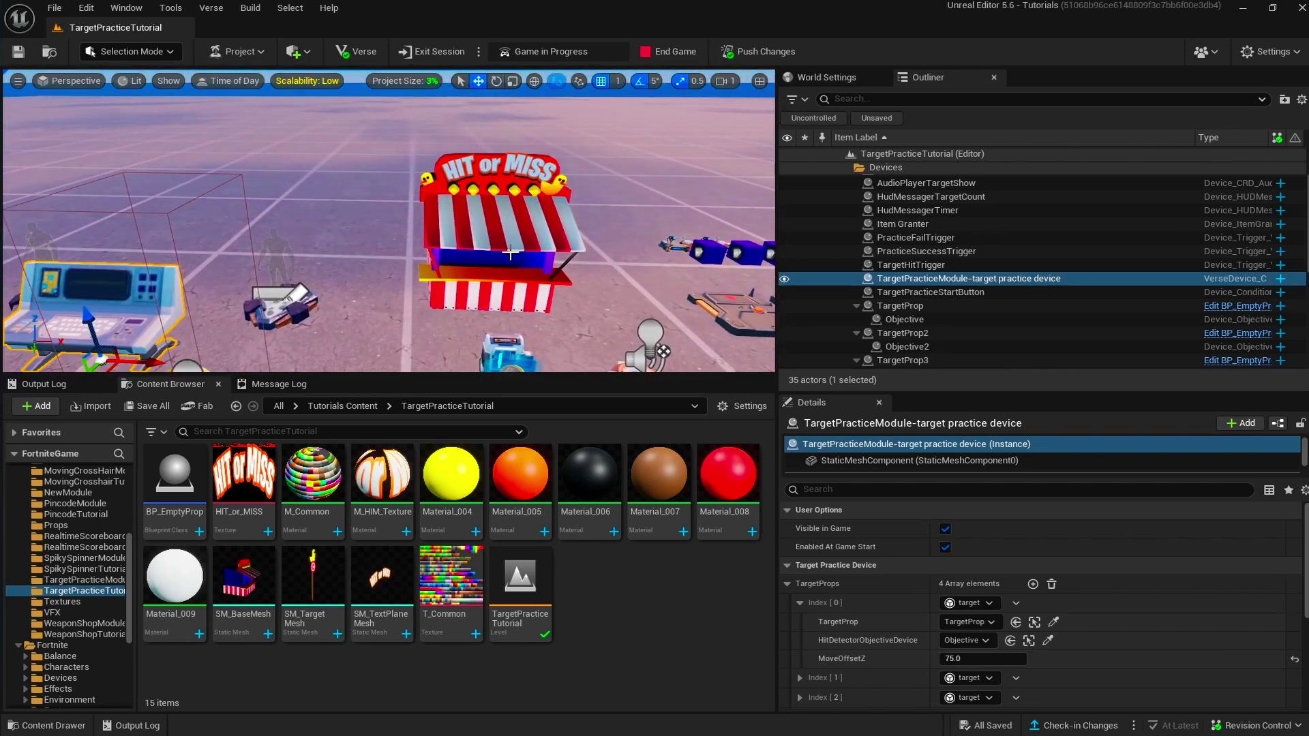
mouse_move(408, 272)
right_mouse_down()
mouse_move(477, 266)
mouse_move(467, 263)
mouse_move(477, 290)
mouse_move(389, 320)
mouse_move(409, 273)
mouse_move(627, 269)
mouse_move(368, 272)
mouse_move(573, 280)
mouse_move(409, 272)
right_mouse_up()
Step: Set the viewport camera speed to 0.1 and select the TargetProp inside the booth
left_click(726, 82)
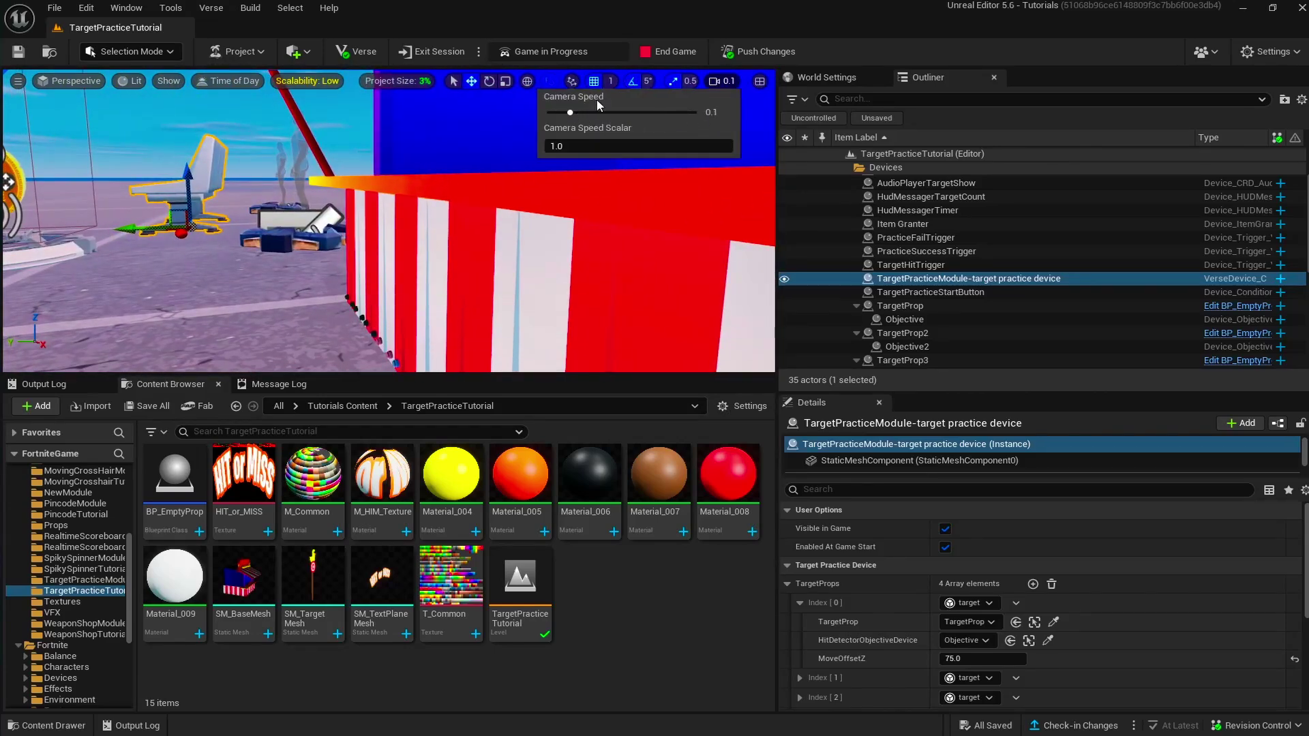
left_click(630, 31)
right_click_drag(477, 204, 550, 137)
left_click(403, 188)
mouse_move(403, 188)
right_mouse_down()
mouse_move(443, 183)
mouse_move(409, 205)
mouse_move(421, 188)
right_mouse_up()
Step: Select the Objective attached to TargetProp, hide it to expose the bullseye target, and show it again
left_click(811, 319)
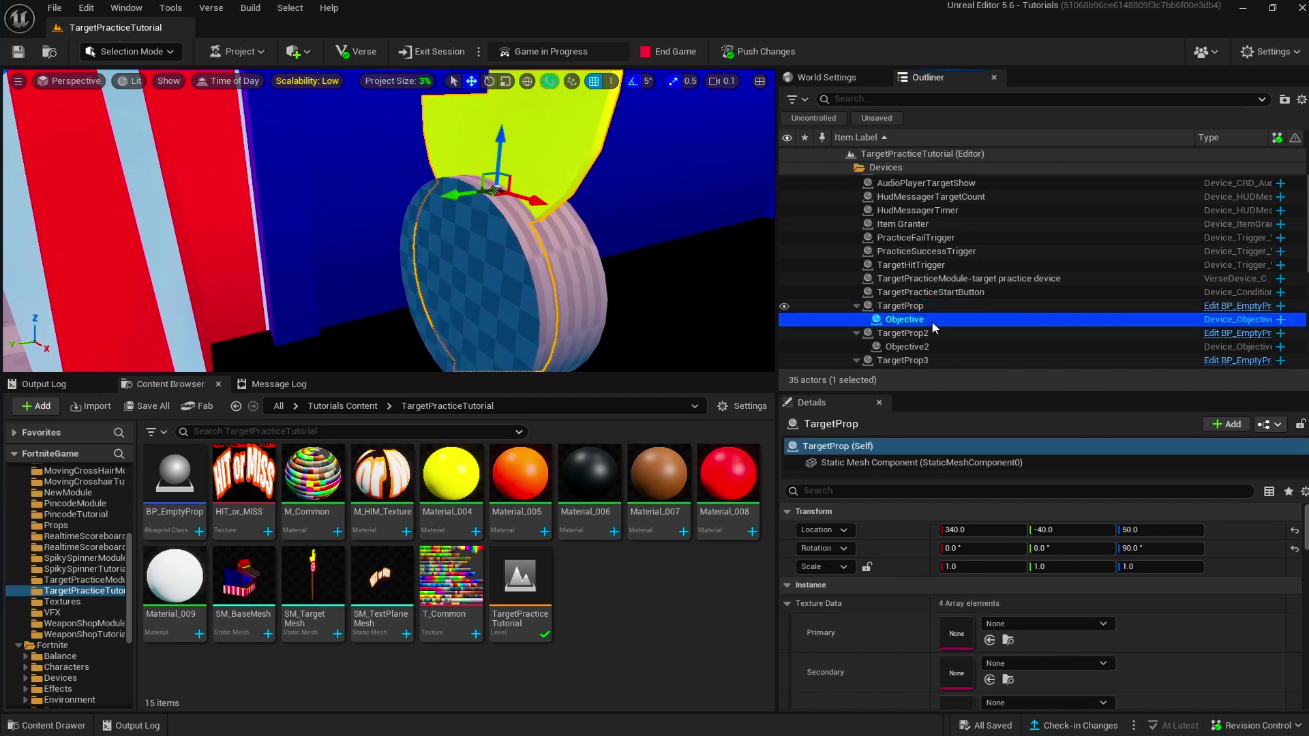
left_click(785, 321)
right_click_drag(477, 238, 478, 238)
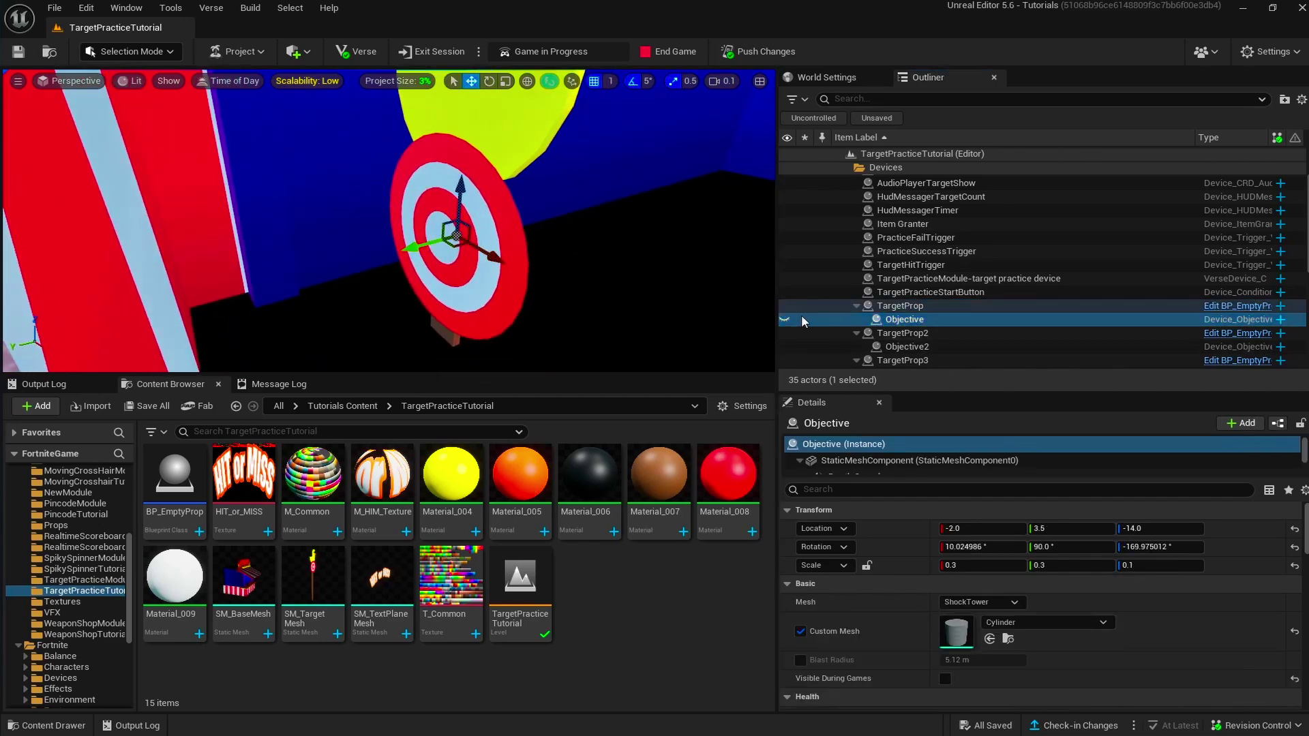
left_click(784, 319)
Step: Check the mobility setting on the static mesh components of TargetProp and its attached Objective
left_click(903, 306)
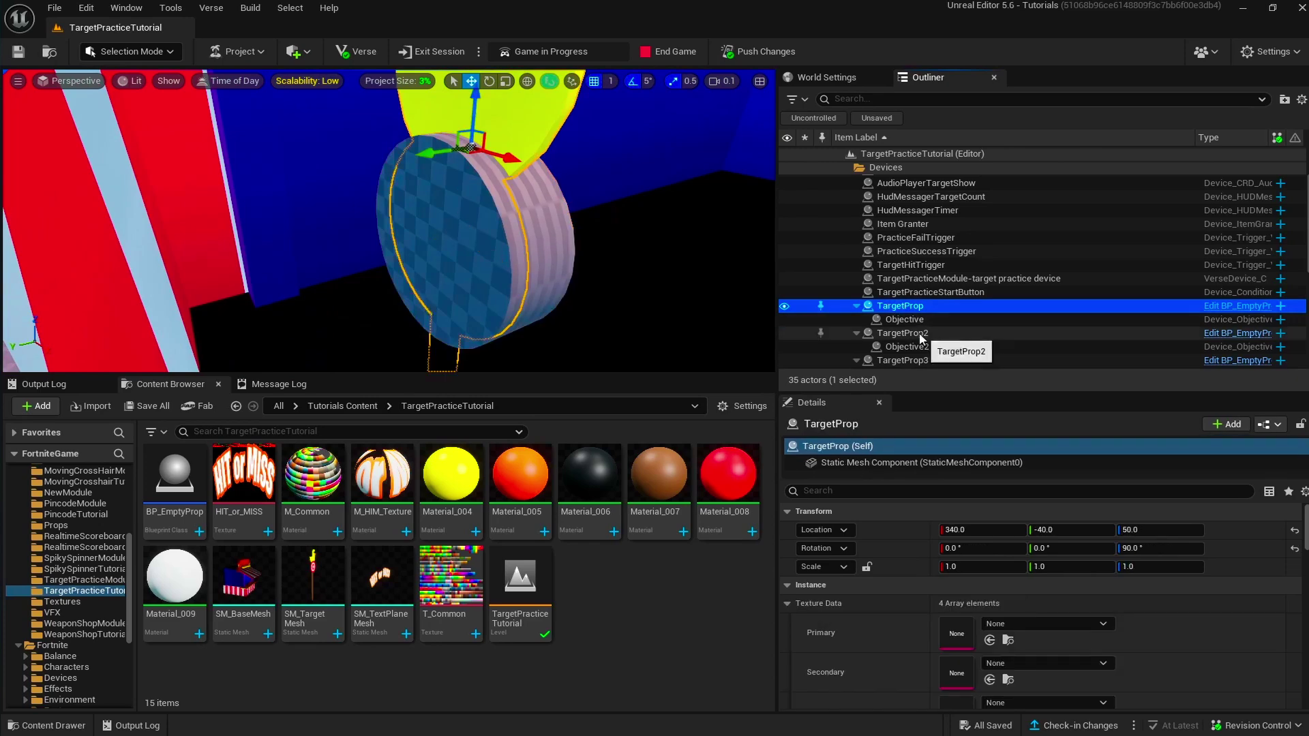
left_click(911, 463)
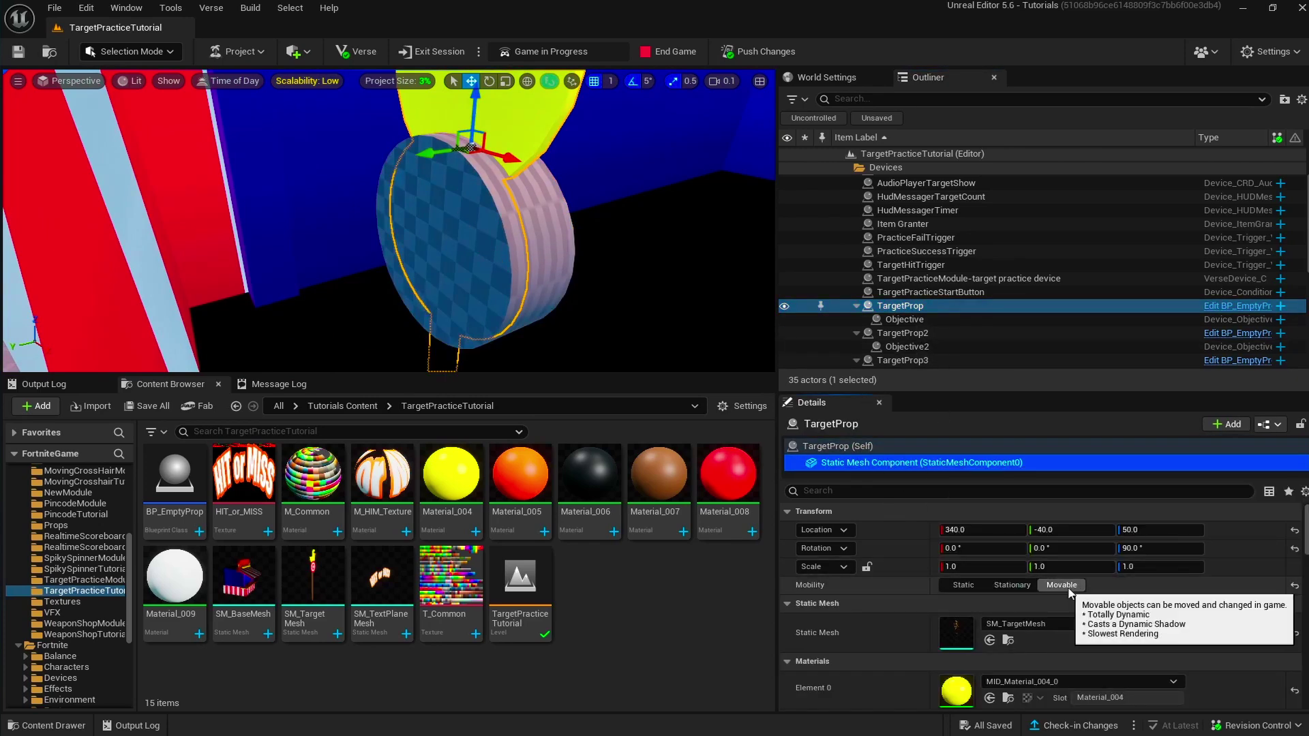
left_click(892, 319)
left_click(933, 462)
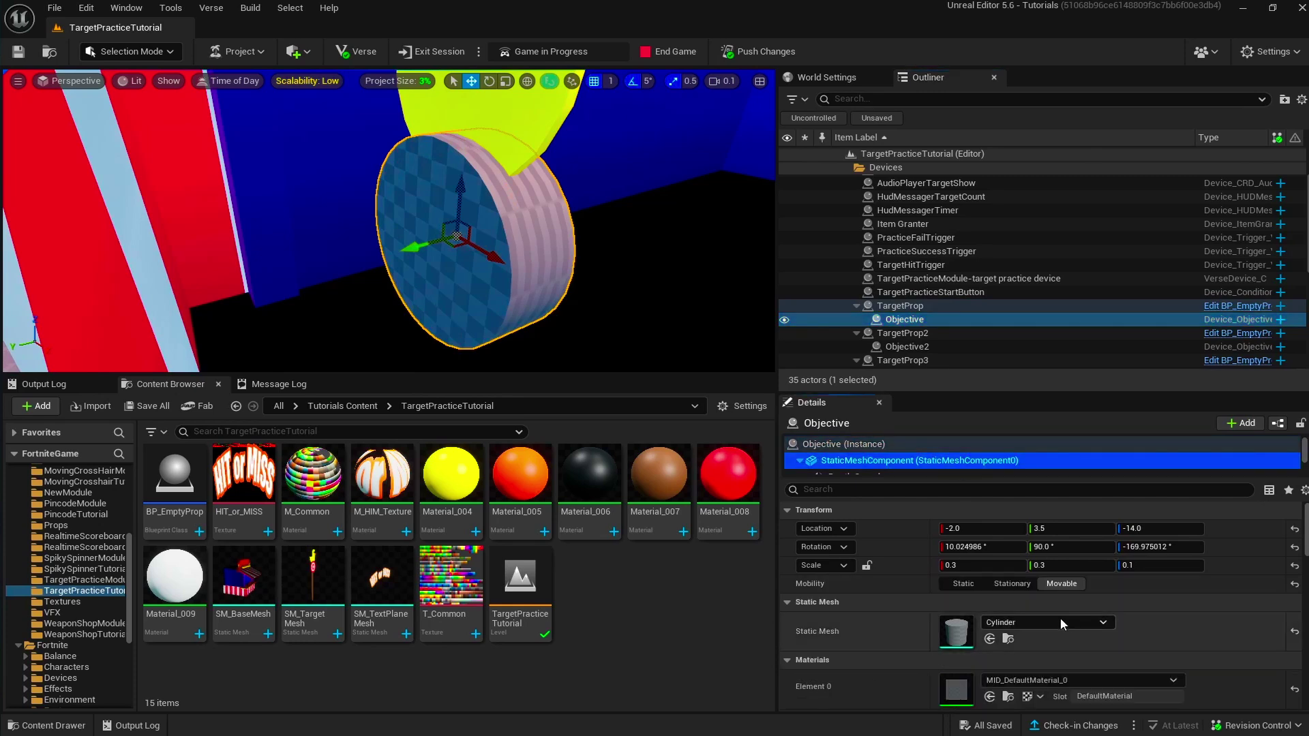
left_click(903, 445)
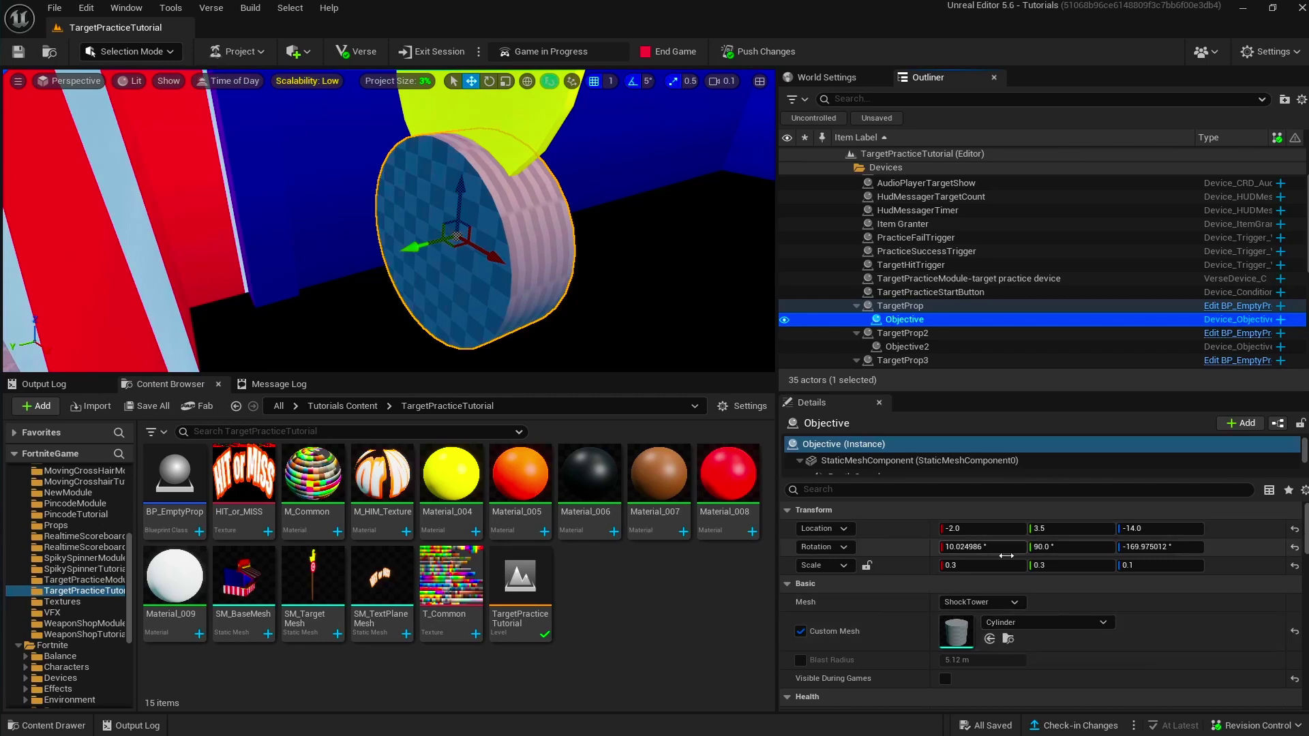
Step: Hide the Objective's cylinder again, inspect the bullseye face up close, and restore the cylinder's visibility
left_click(786, 320)
key("w")
right_click_drag(652, 298, 722, 298)
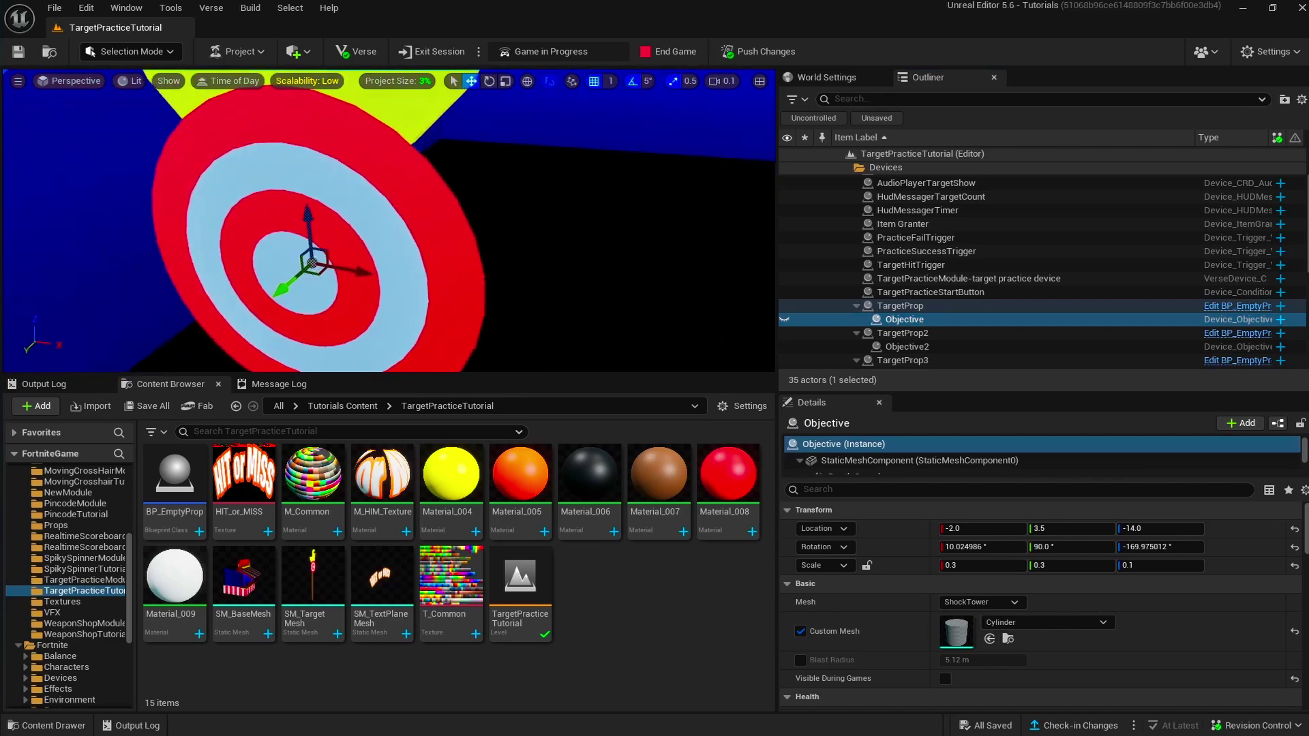
right_click_drag(403, 144, 403, 144)
right_click_drag(525, 181, 525, 181)
left_click(784, 321)
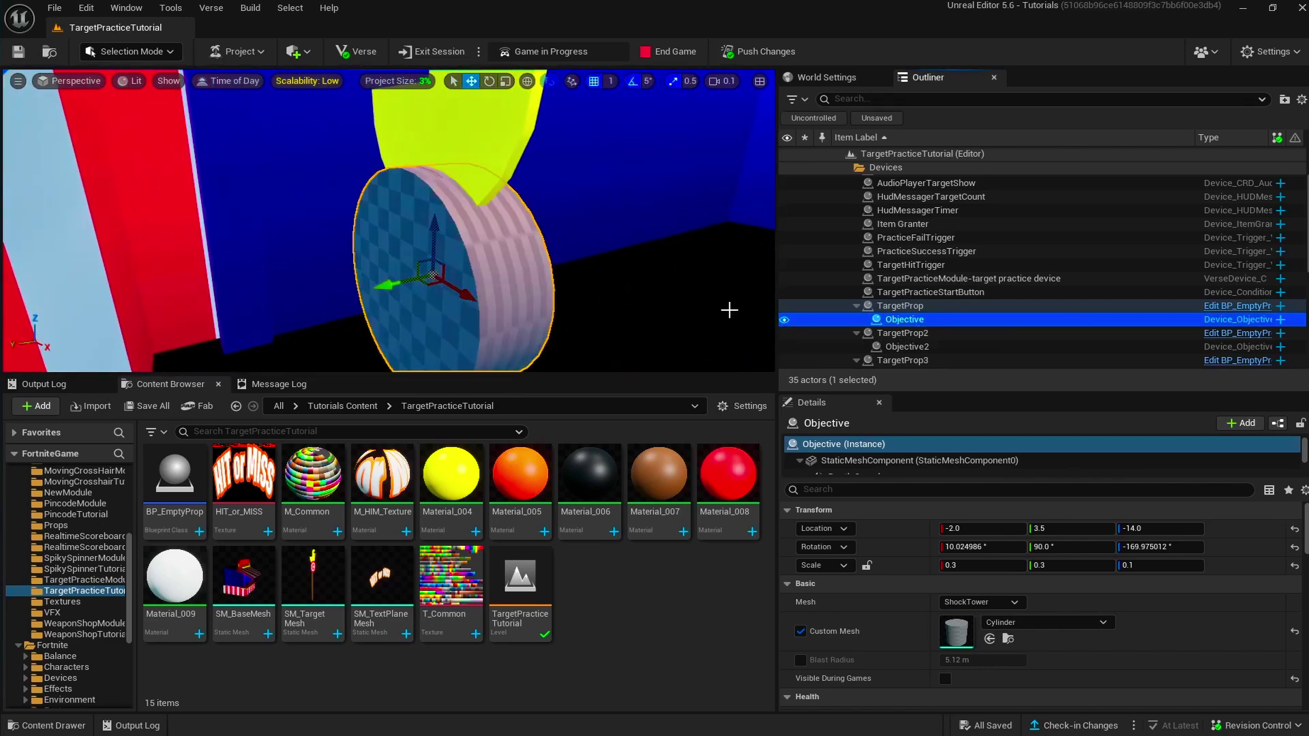
Step: Raise the viewport camera speed for navigating around the level
key("s")
right_click_drag(579, 301, 579, 301)
key("w")
key("w")
key("s")
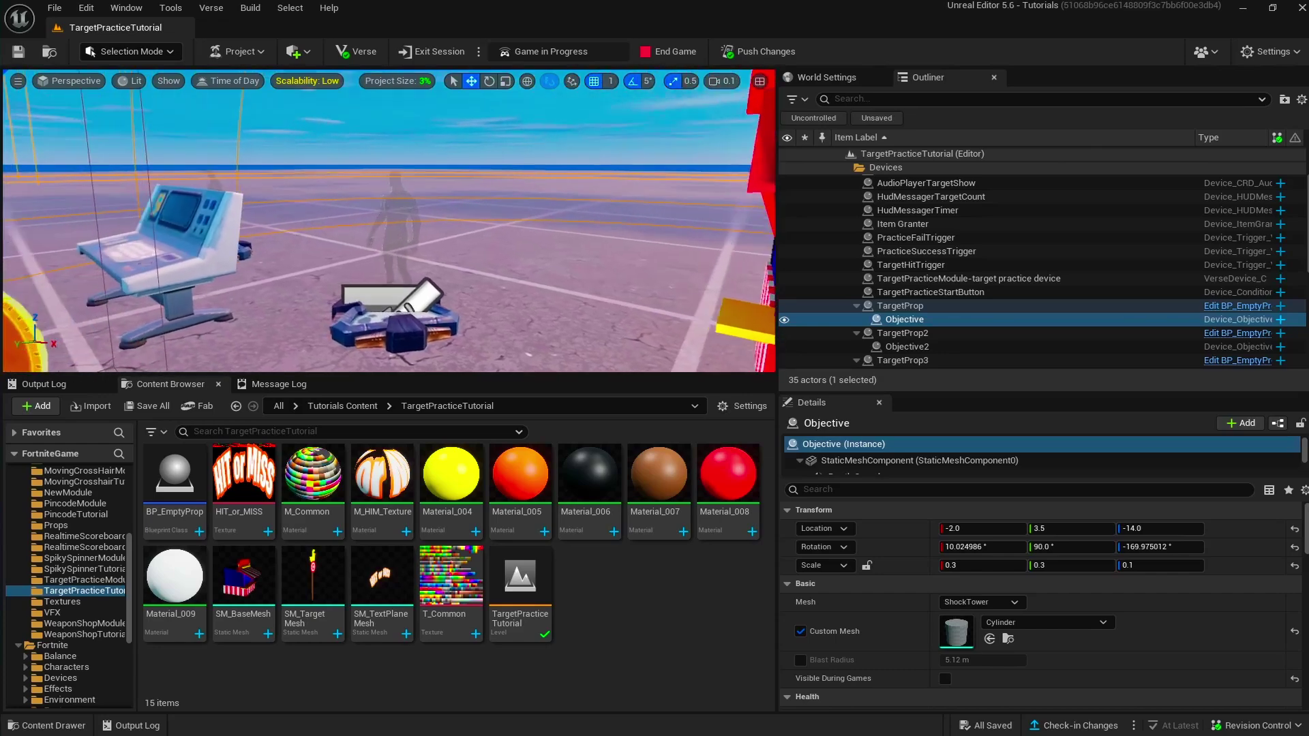
left_click(724, 82)
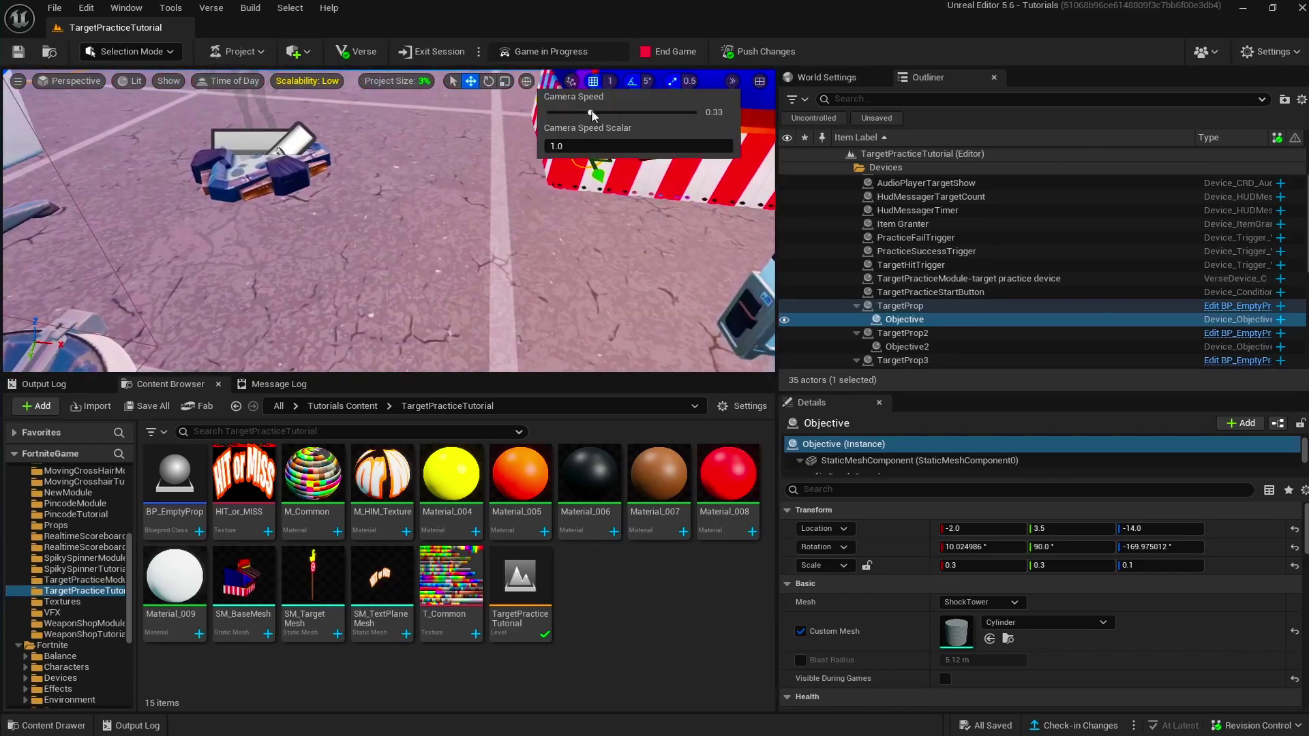
key("s")
right_click_drag(493, 180, 503, 137)
Step: Select the target practice Verse device and expand TargetProps Index 1 and Index 2 to review their props, objectives and offsets
left_click(434, 182)
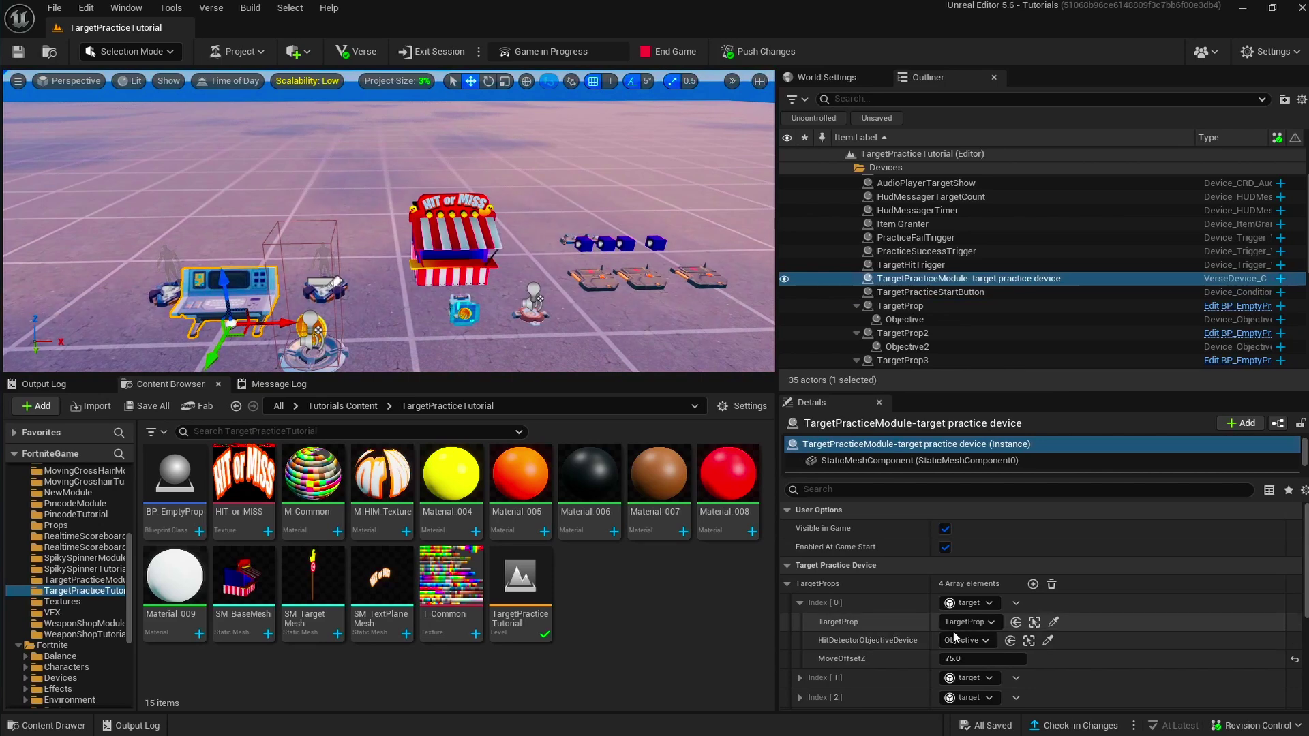
scroll(818, 636, "down", 1)
scroll(831, 631, "down", 1)
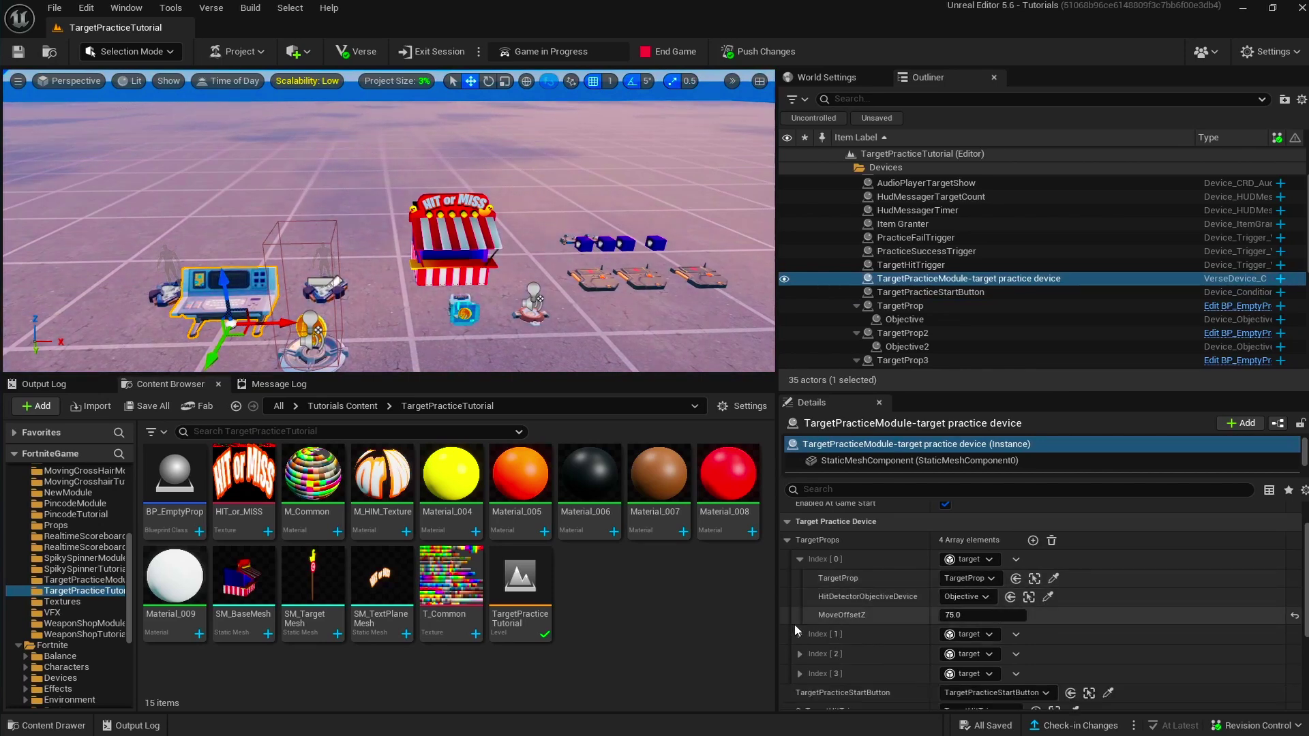
left_click(797, 634)
scroll(963, 612, "down", 3)
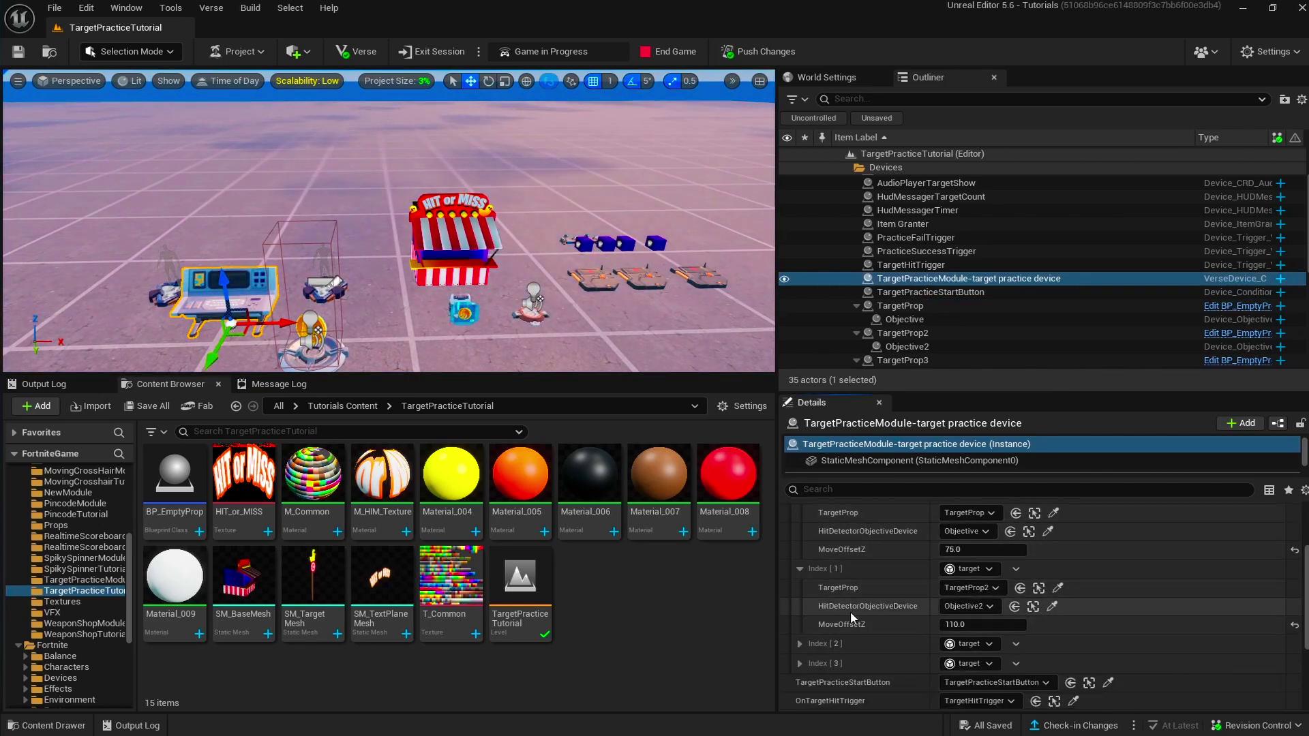
left_click(800, 643)
scroll(859, 640, "down", 2)
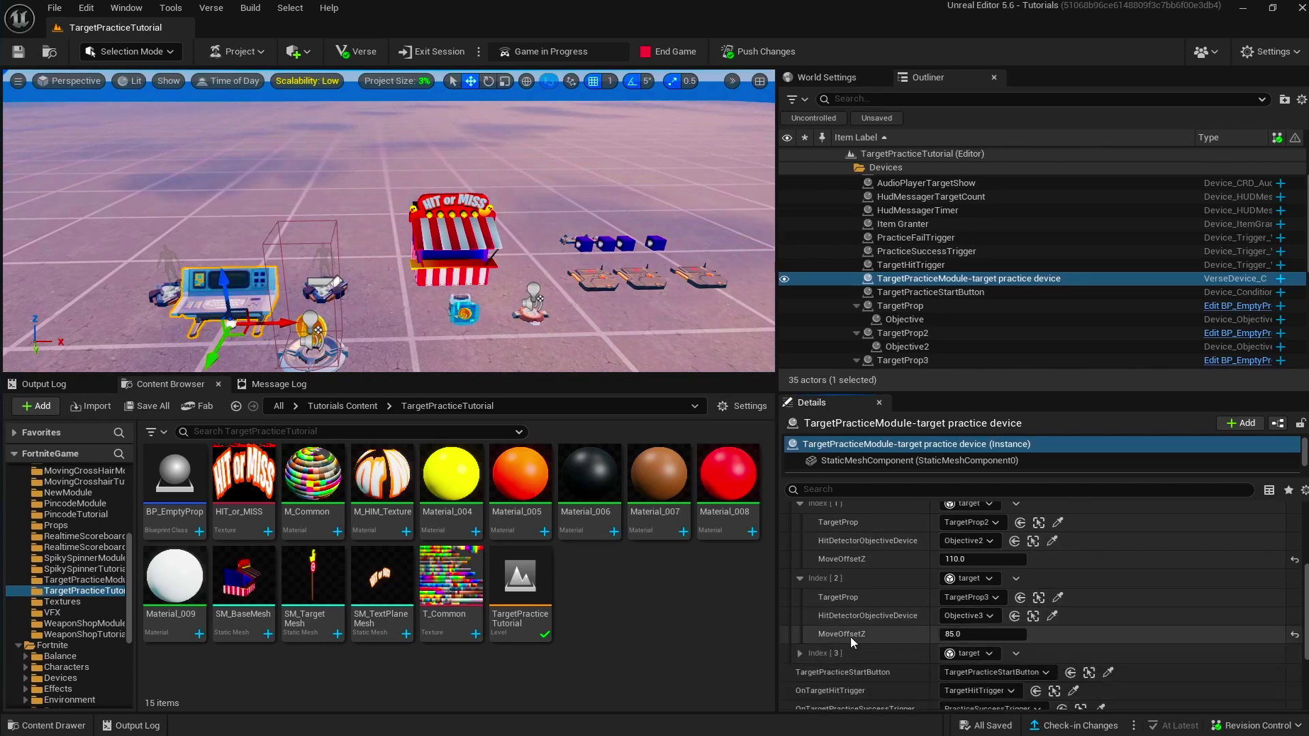
Step: Collapse the expanded TargetProps entries and the whole array to expose the device's remaining properties
scroll(864, 637, "up", 1)
scroll(818, 586, "up", 1)
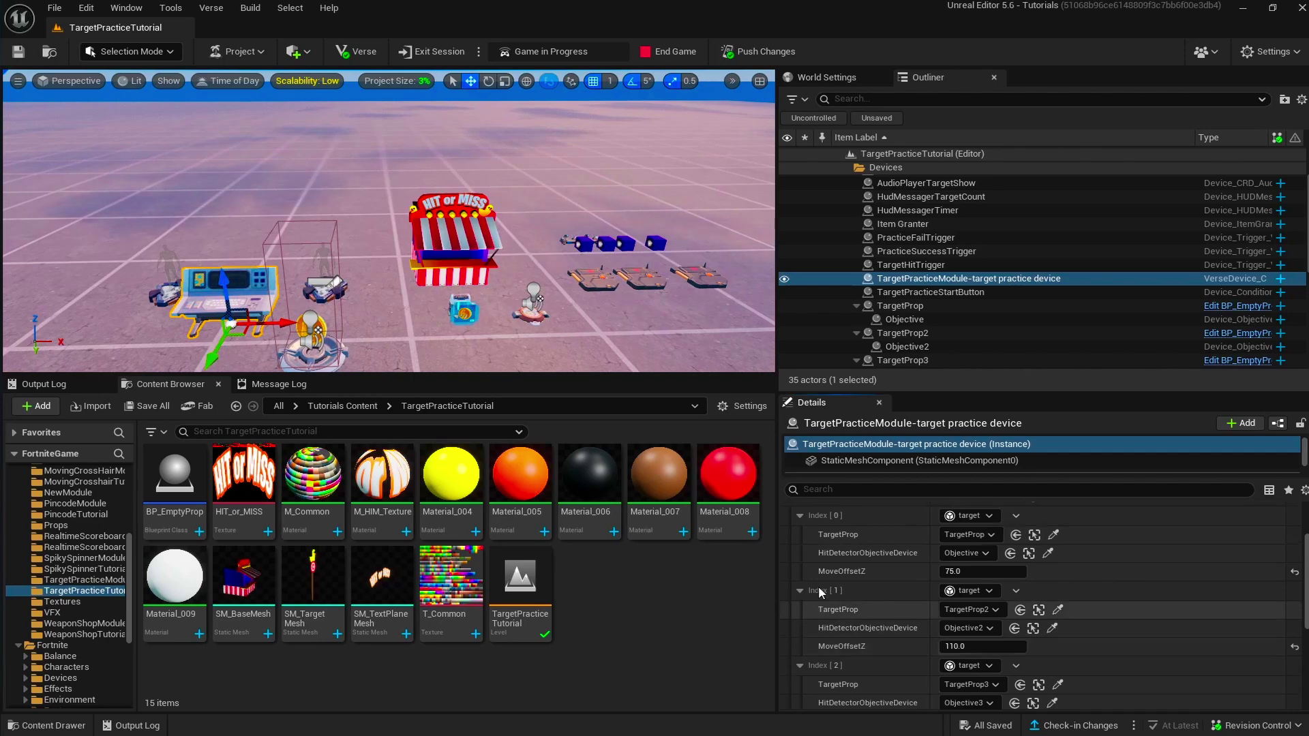
left_click(799, 590)
left_click(799, 517)
left_click(799, 555)
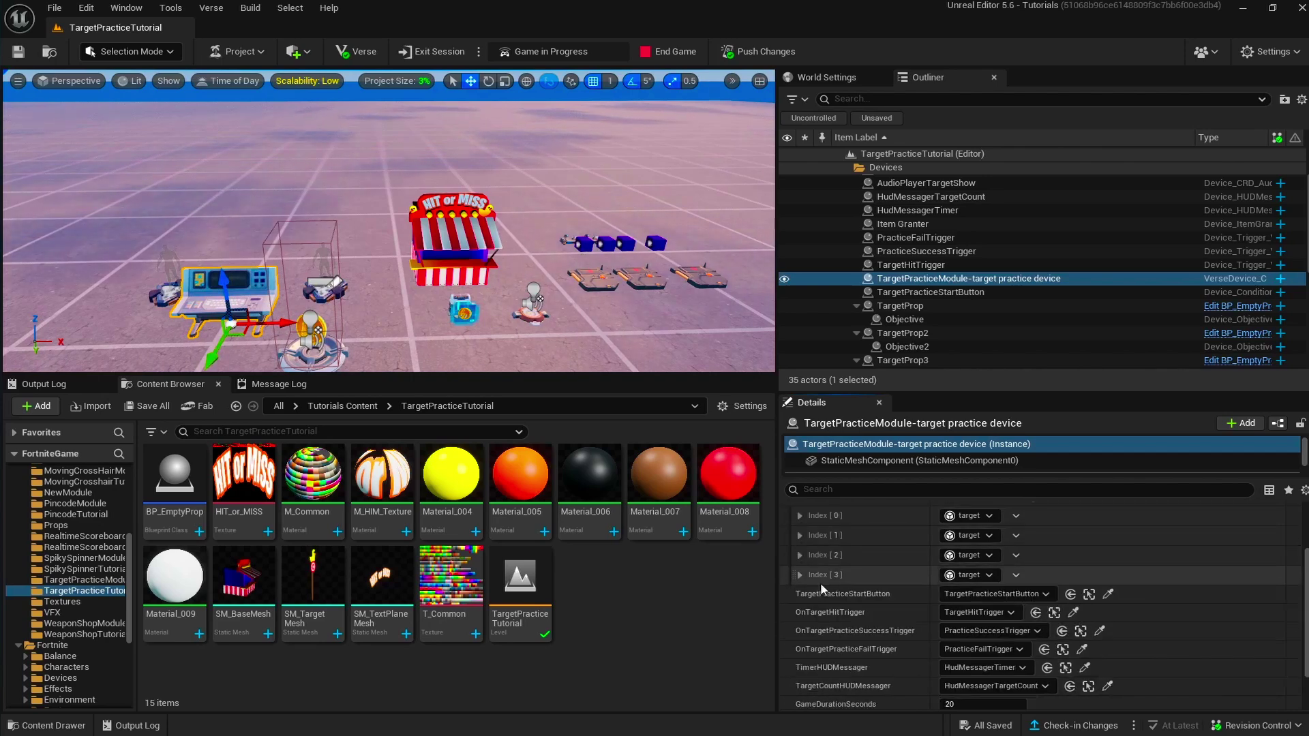
scroll(820, 583, "up", 1)
left_click(788, 541)
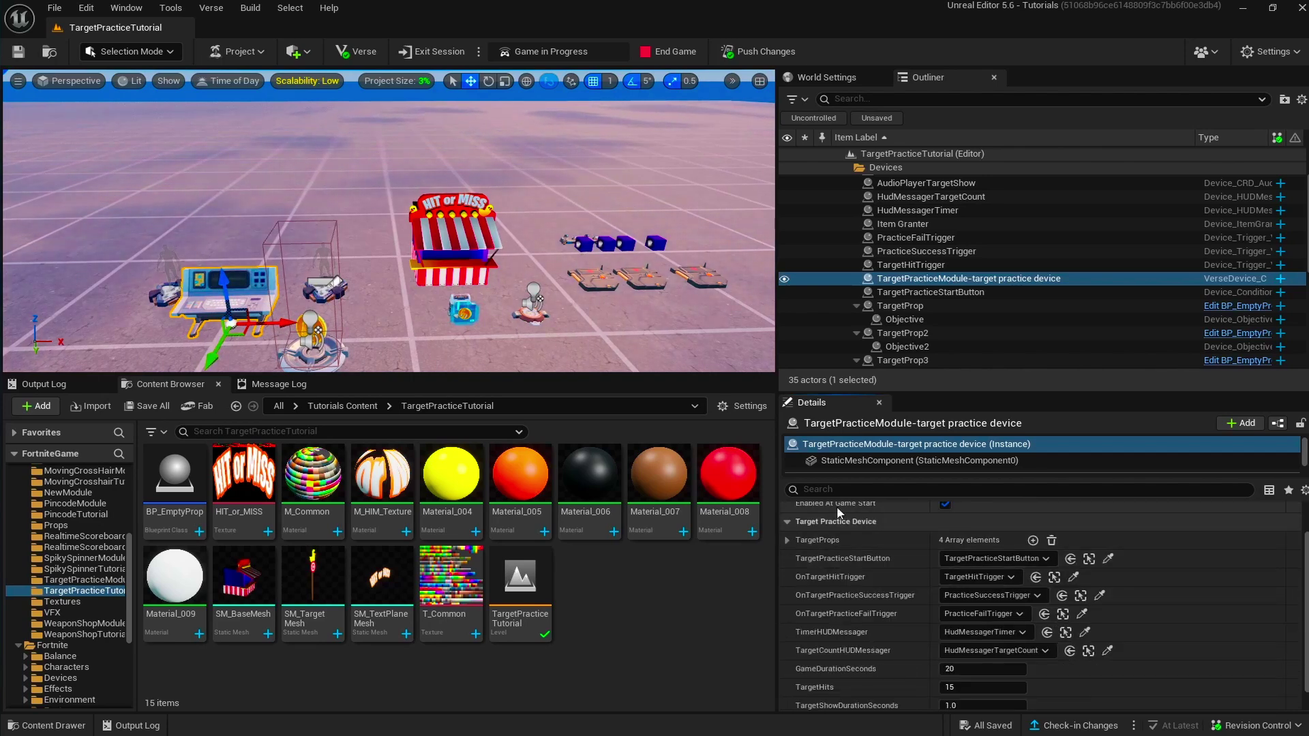
Step: Set the viewport camera speed to 1
right_click_drag(594, 336, 608, 362)
key("w")
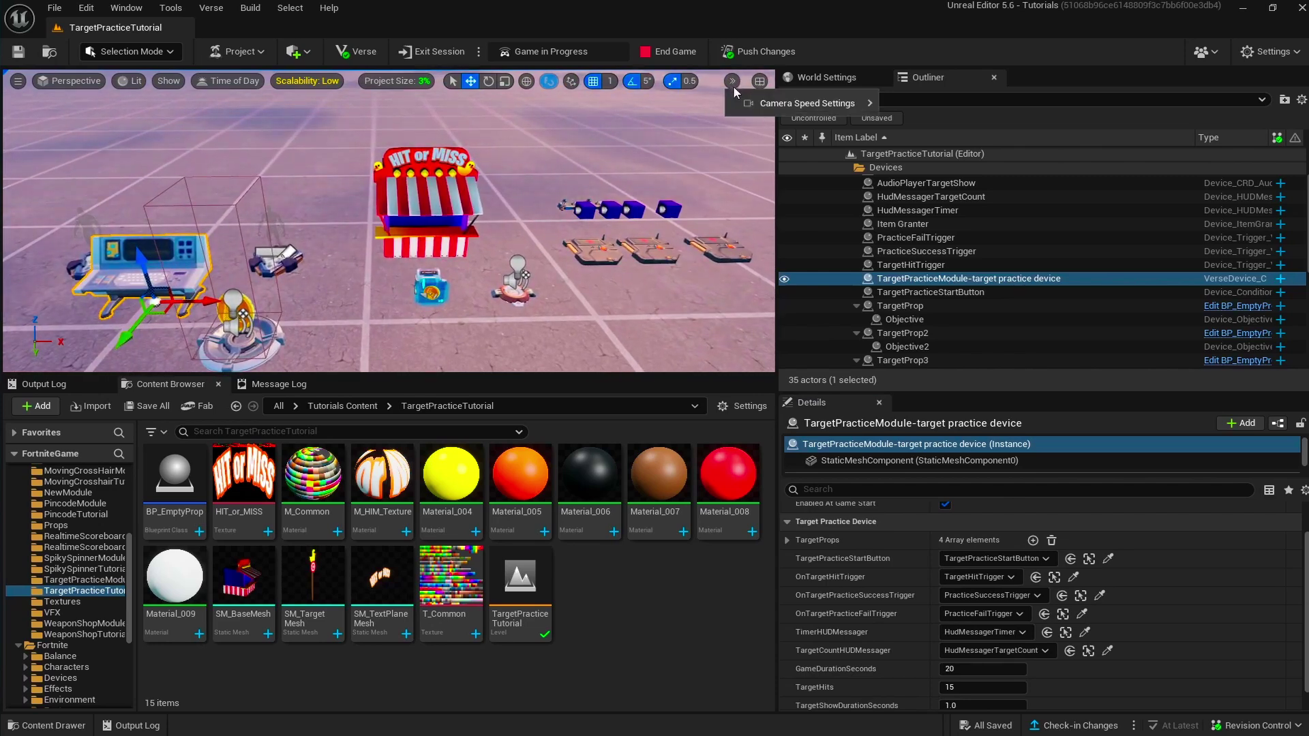
mouse_move(838, 104)
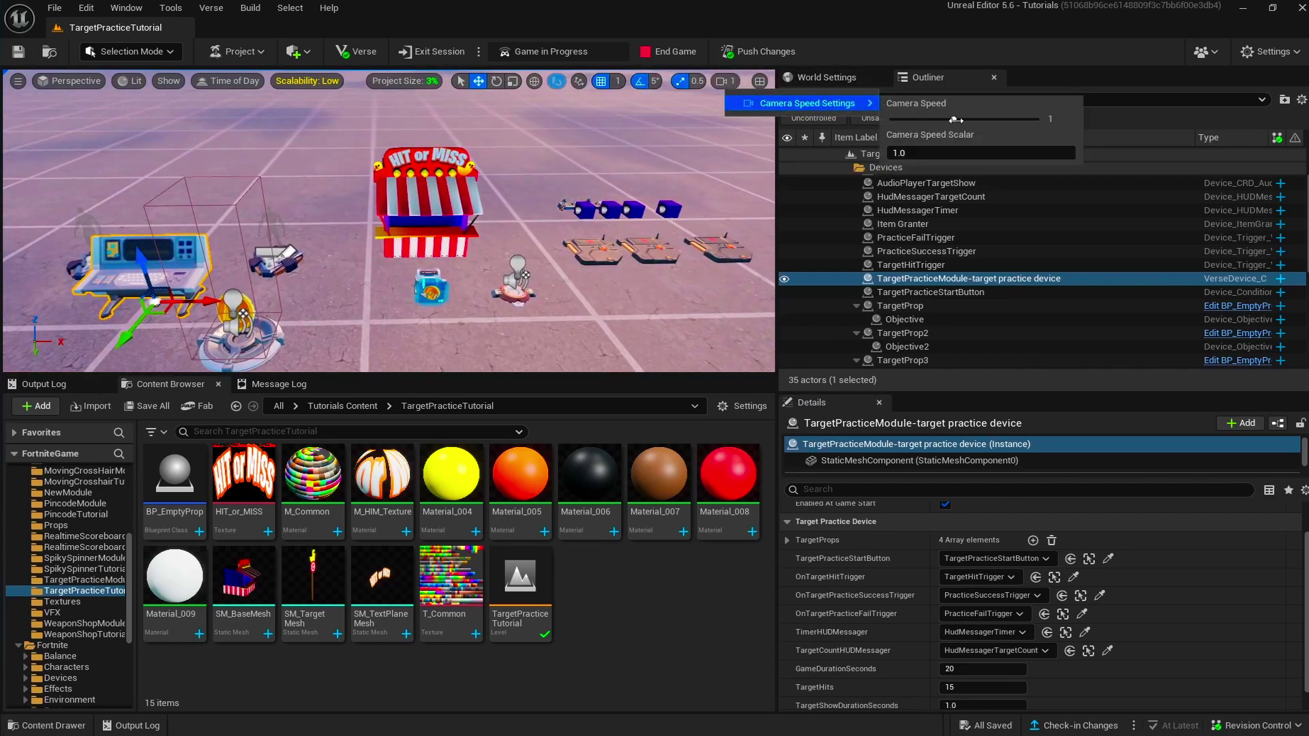
left_click(875, 36)
Step: Examine the booth and neighbouring devices alongside the device's start button, hit, success and fail trigger assignments
key("w")
right_click_drag(578, 231, 580, 250)
right_click_drag(593, 335, 593, 335)
key("s")
mouse_move(459, 256)
right_mouse_down()
mouse_move(412, 251)
mouse_move(447, 235)
right_mouse_up()
right_click_drag(593, 335, 593, 334)
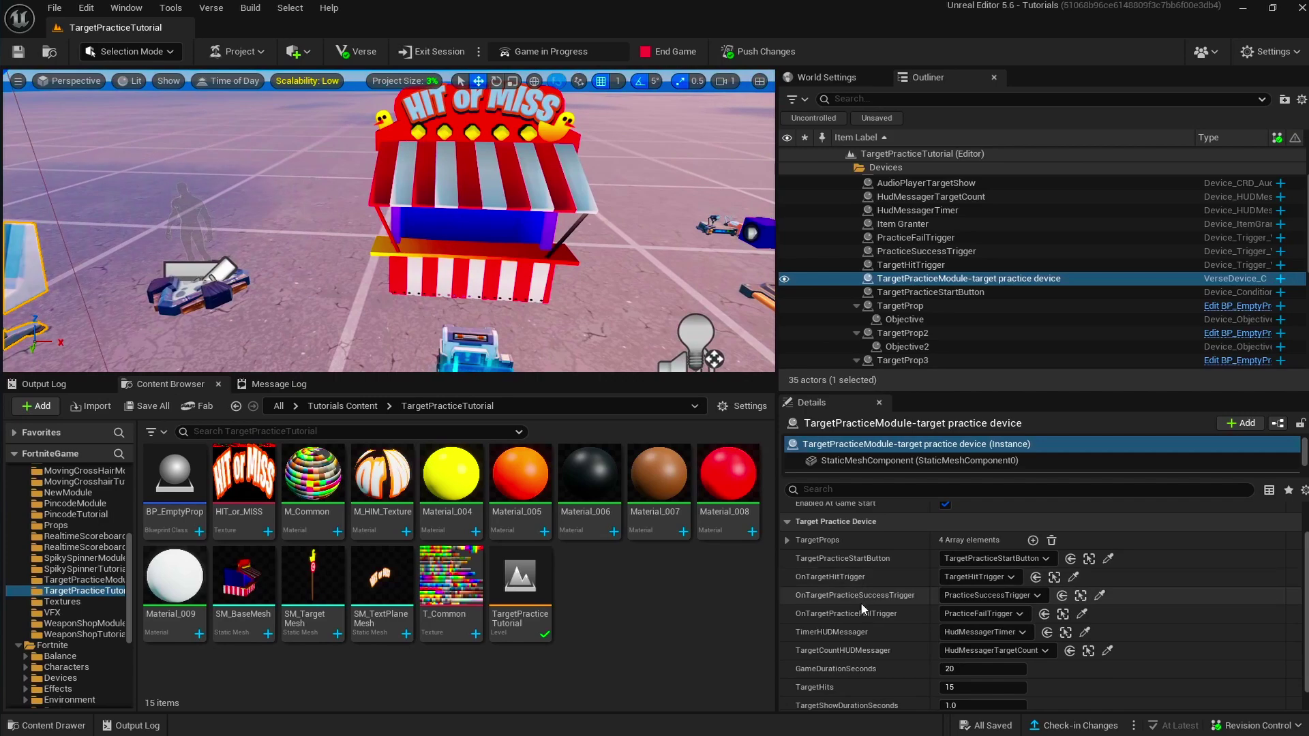
key("s")
mouse_move(600, 327)
right_mouse_down()
mouse_move(538, 326)
mouse_move(593, 335)
right_mouse_up()
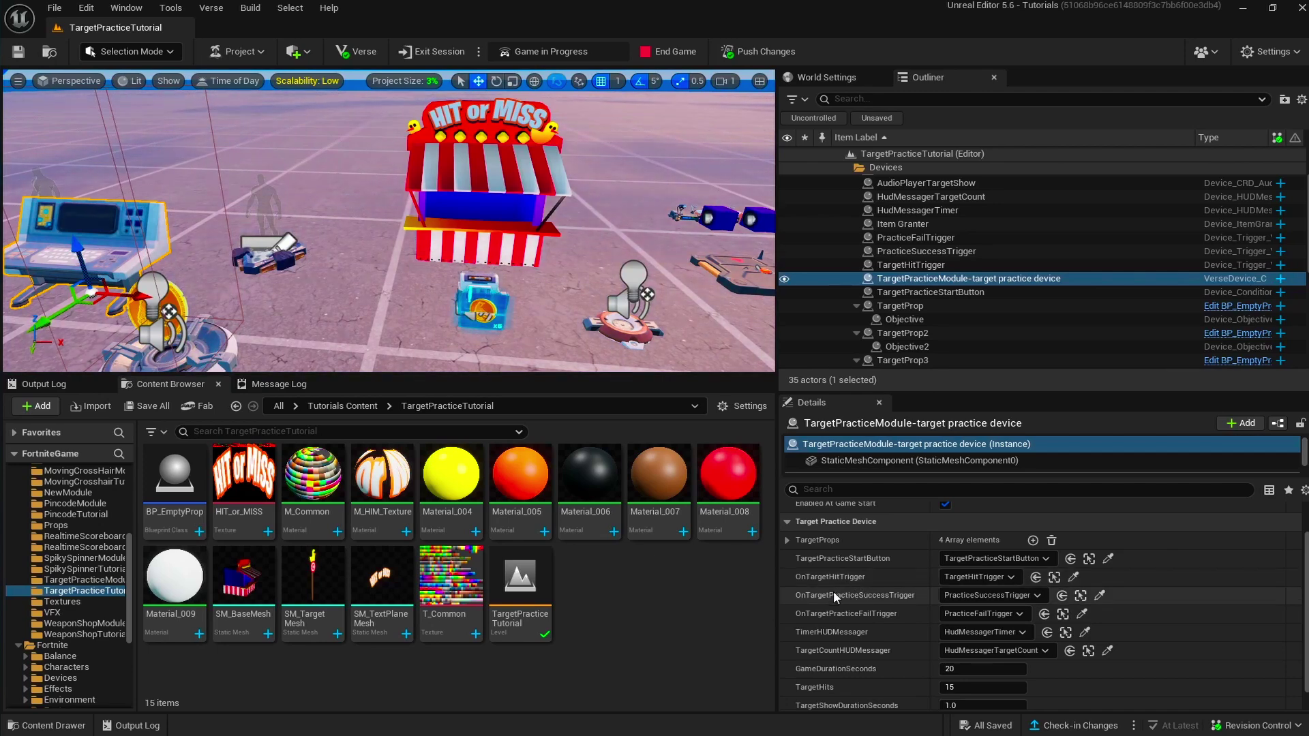
right_click_drag(554, 284, 622, 266)
key("w")
key("s")
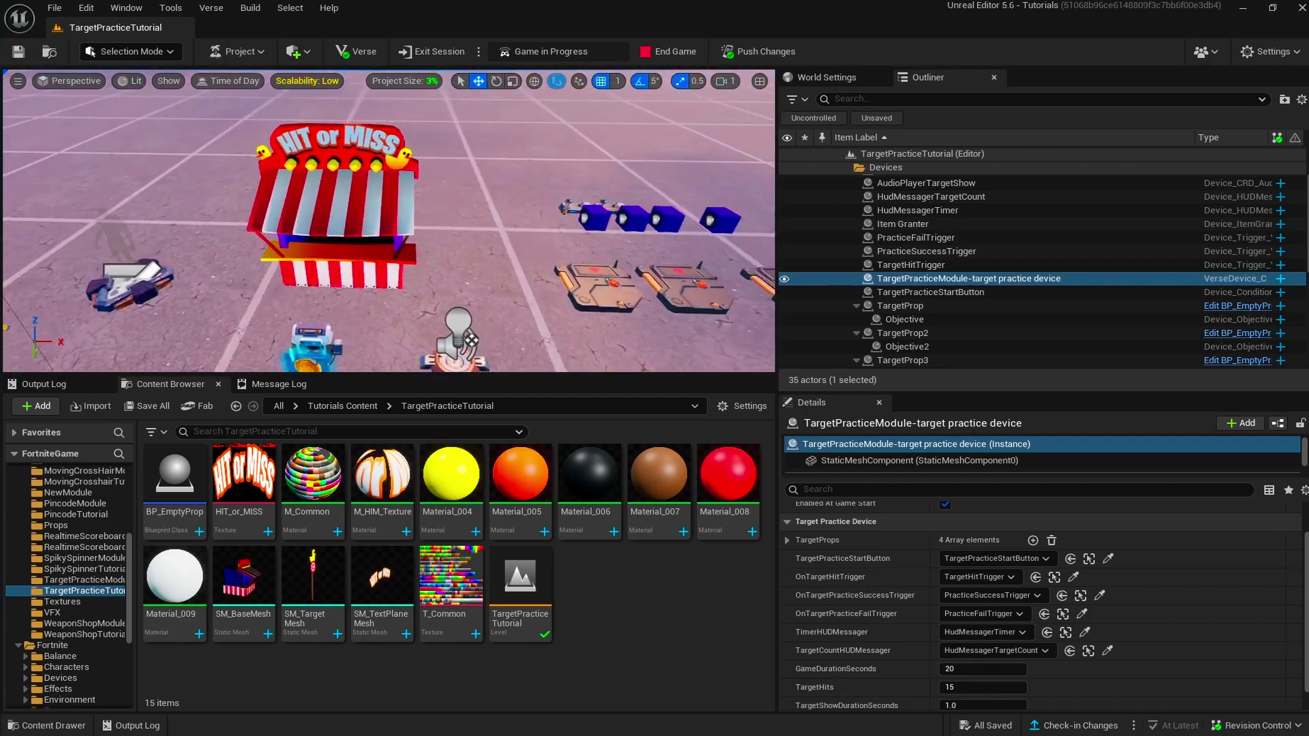
Step: Inspect the TargetHitTrigger, PracticeSuccessTrigger and PracticeFailTrigger devices beside the booth, reviewing the fail trigger's options and function bindings
key("w")
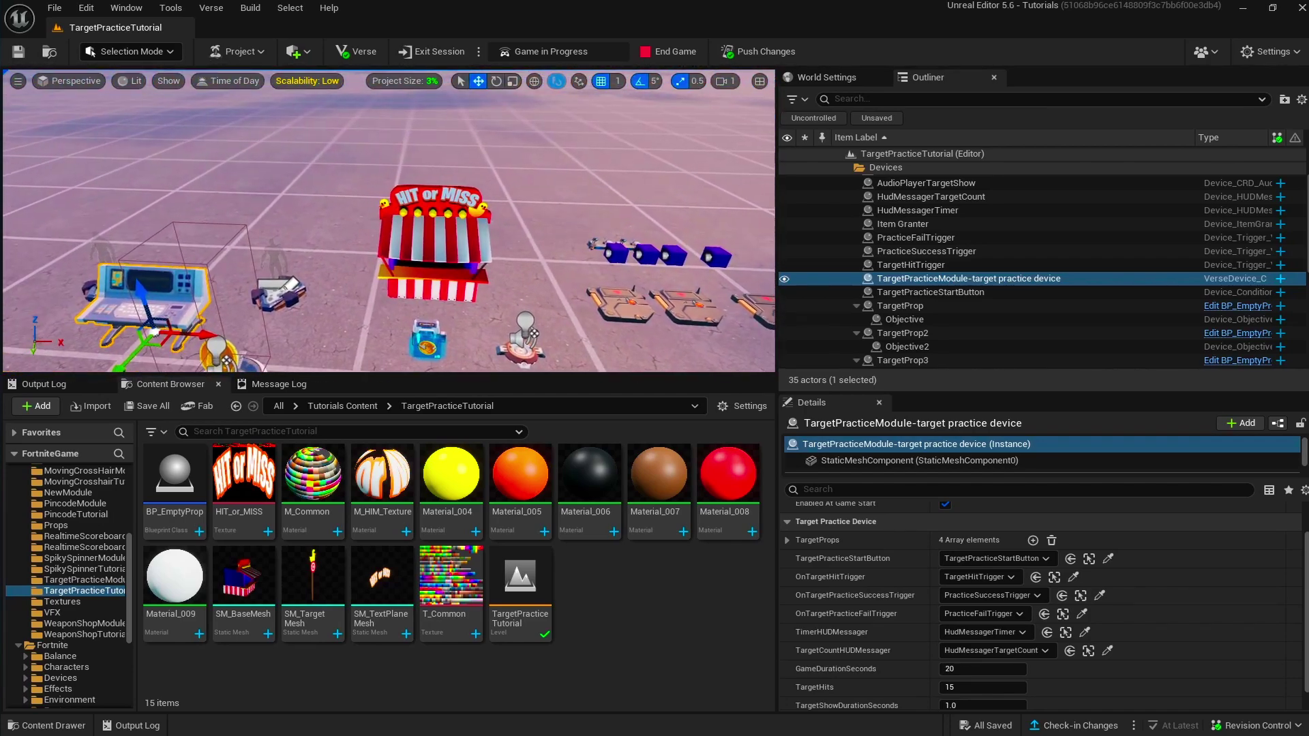
key("d")
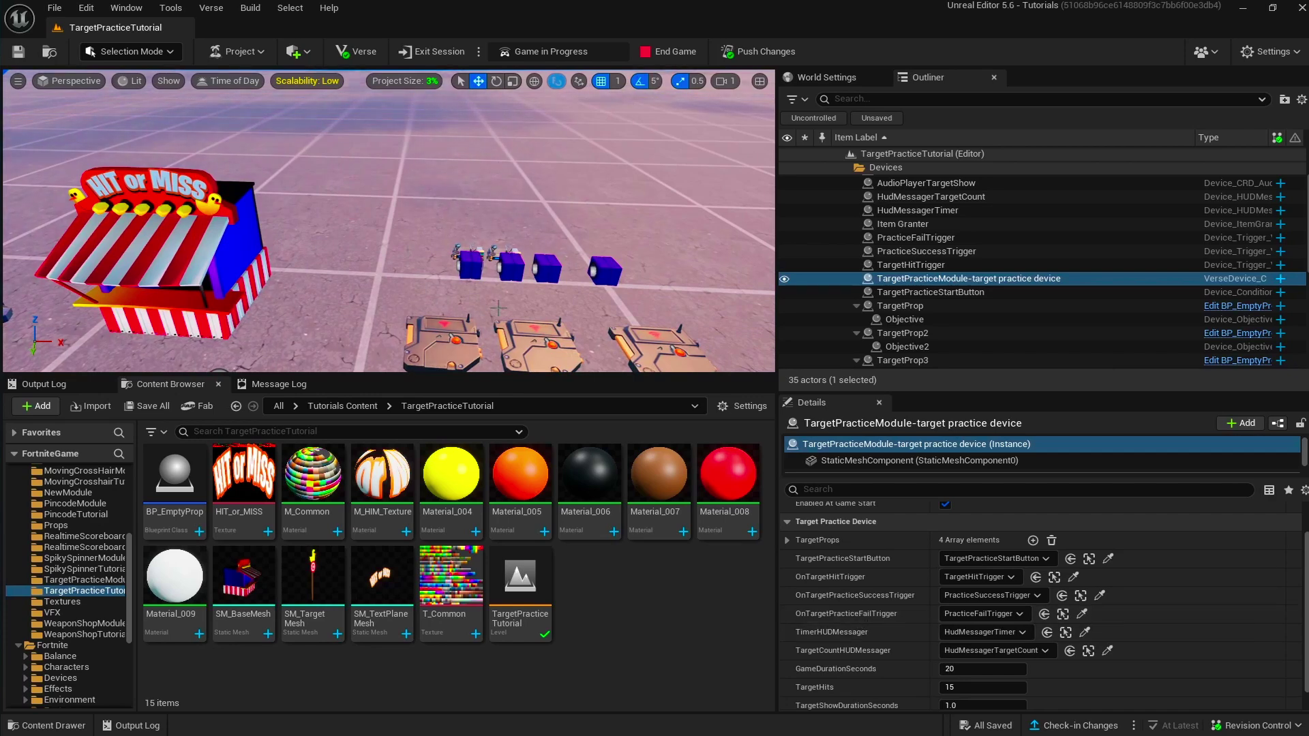
key("s")
key("w")
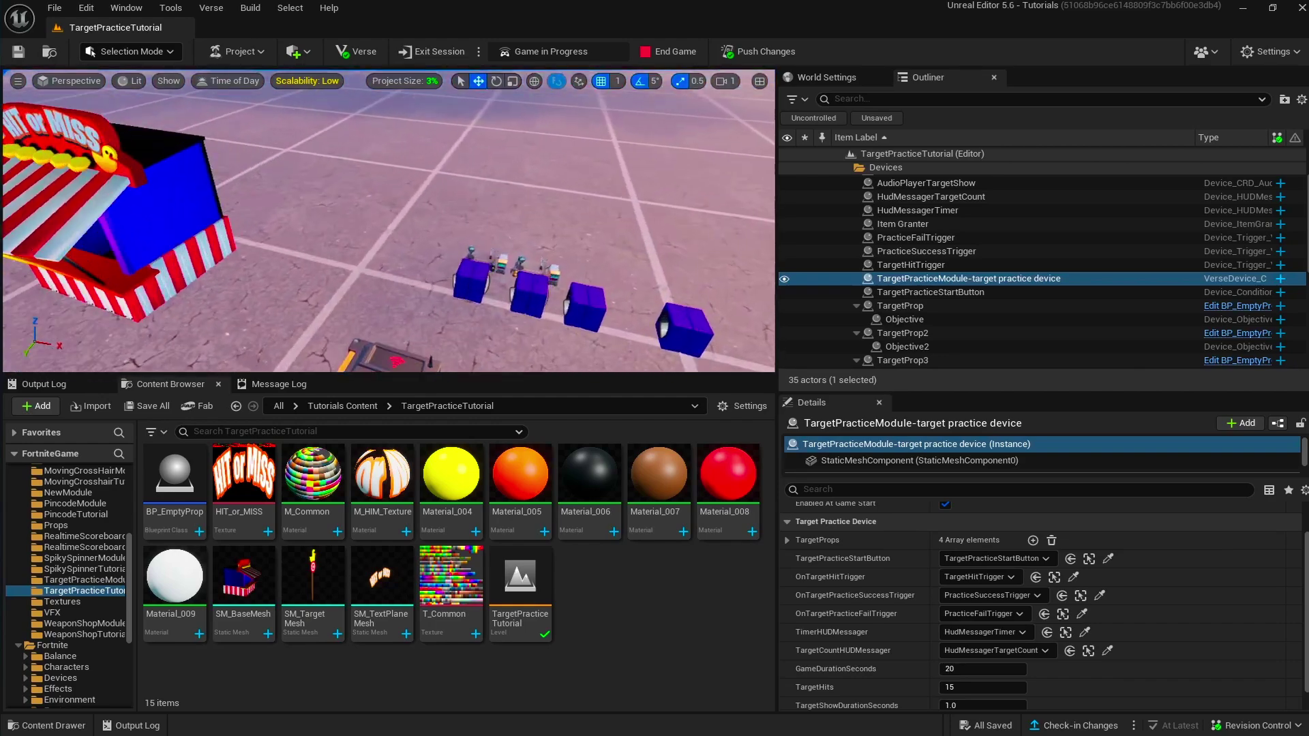
right_click_drag(400, 290, 426, 327)
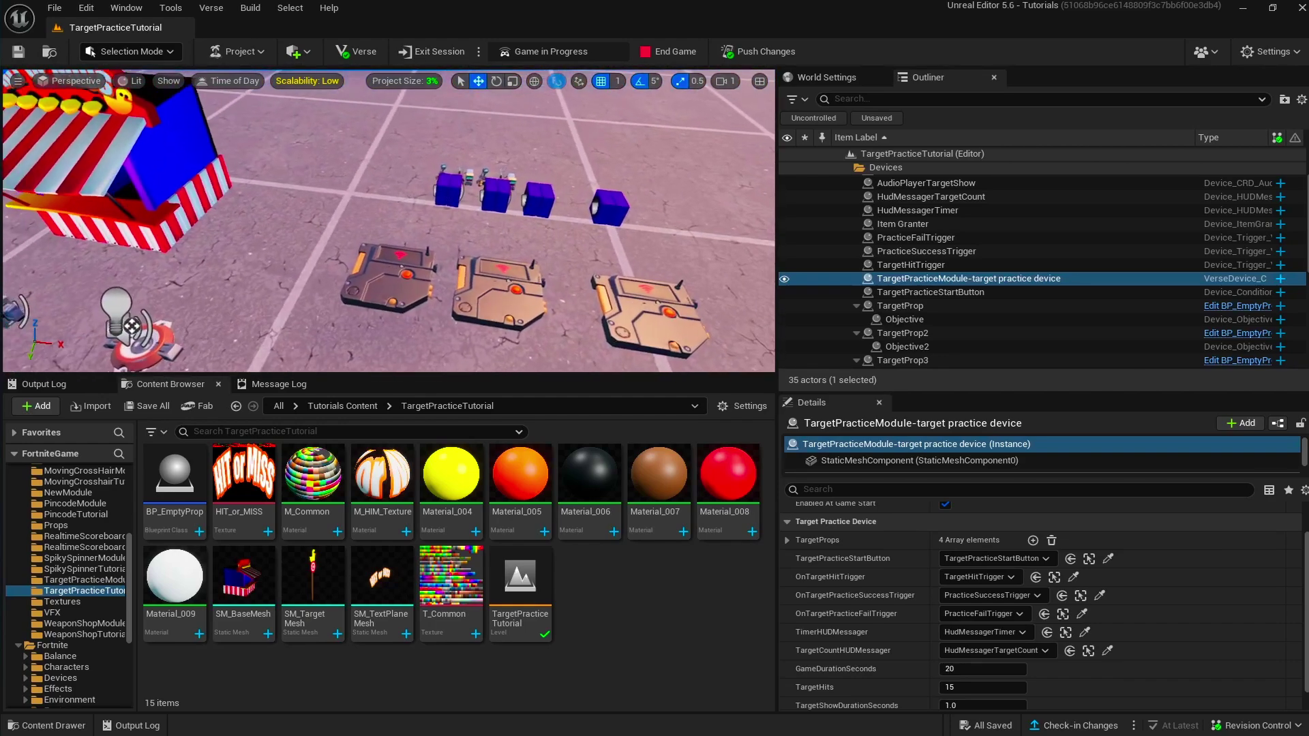
mouse_move(387, 279)
right_mouse_down()
mouse_move(405, 276)
mouse_move(375, 277)
mouse_move(399, 285)
right_mouse_up()
key("s")
key("w")
left_click(374, 285)
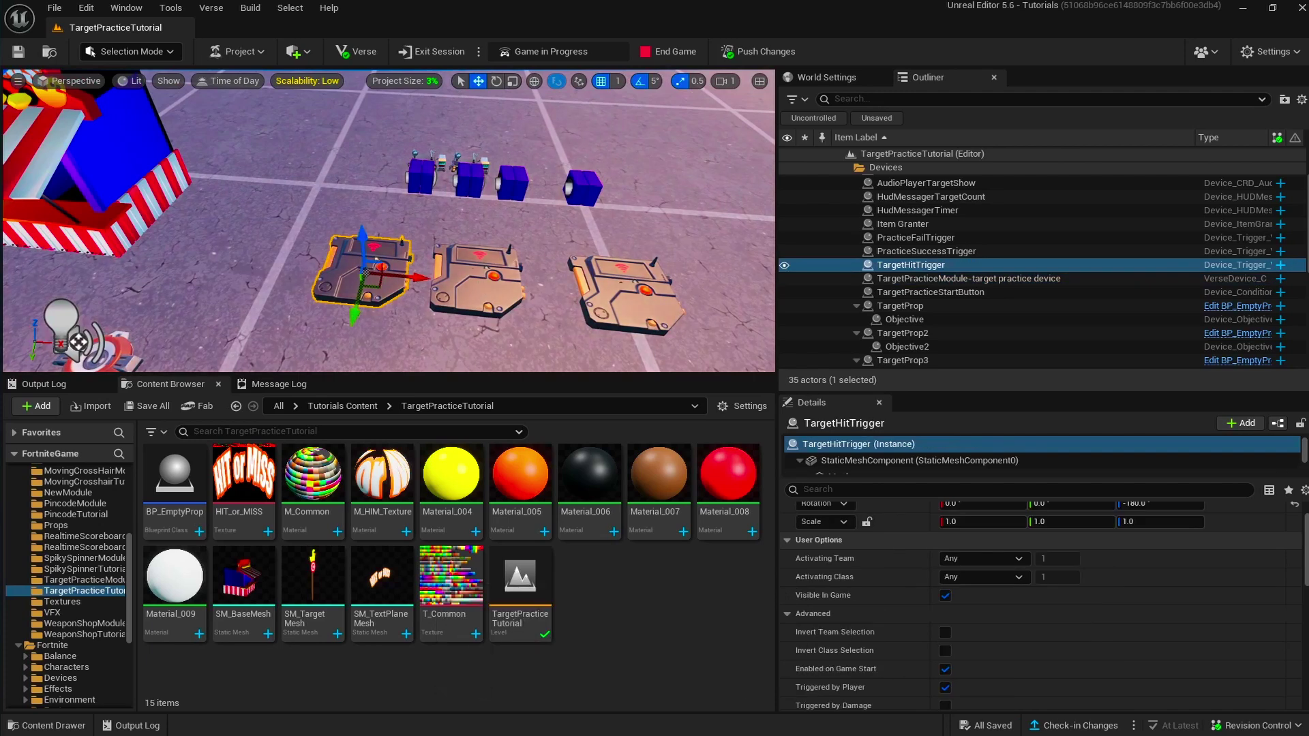
left_click(473, 286)
left_click(656, 297)
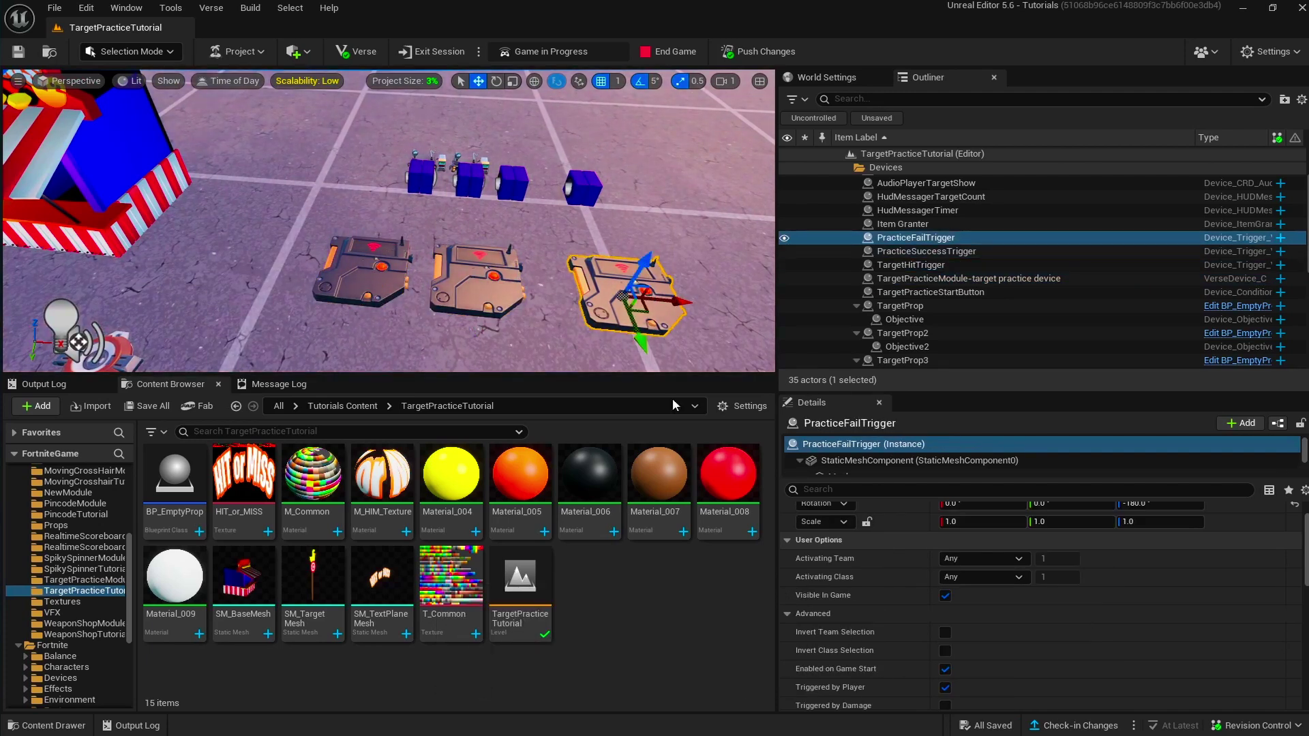
scroll(999, 631, "down", 10)
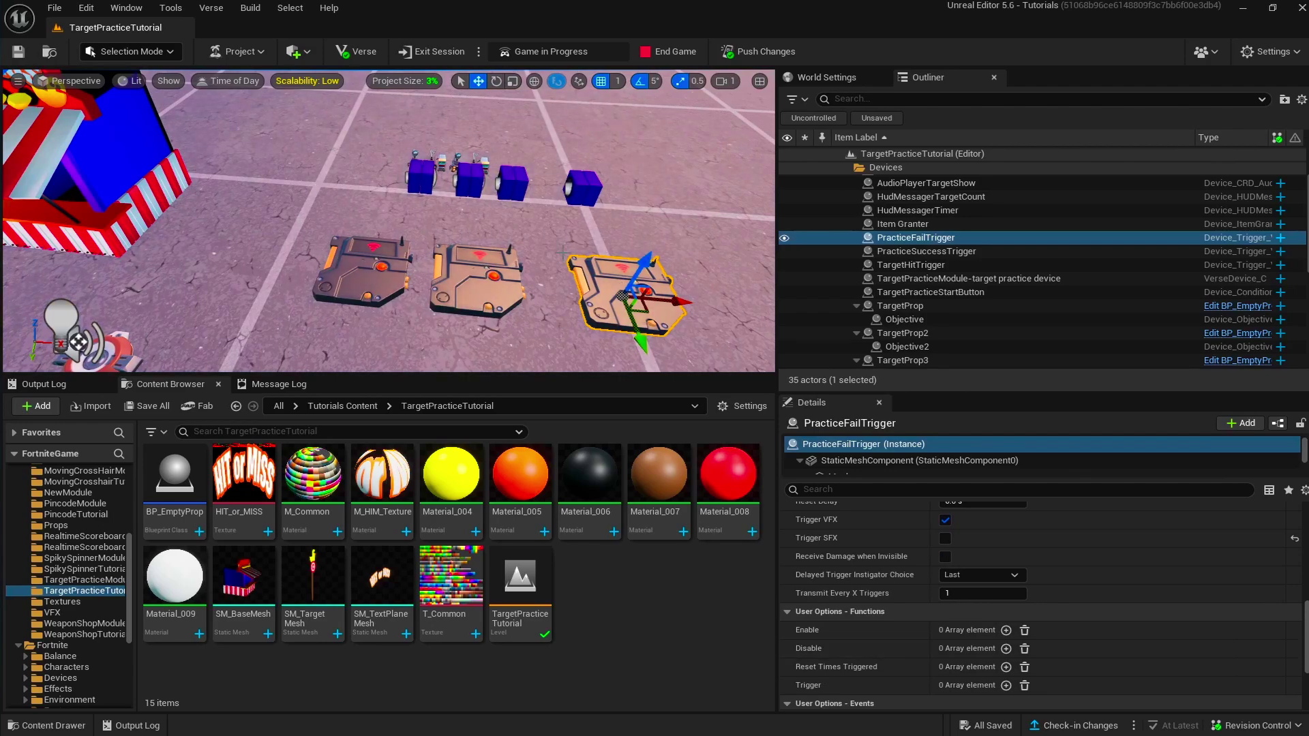
Step: Inspect the audio player devices for hit, success and fail behind the triggers, focusing the view on Audio PlayerFail
left_click(422, 178)
key("w")
right_click_drag(504, 202, 493, 202)
left_click(403, 223)
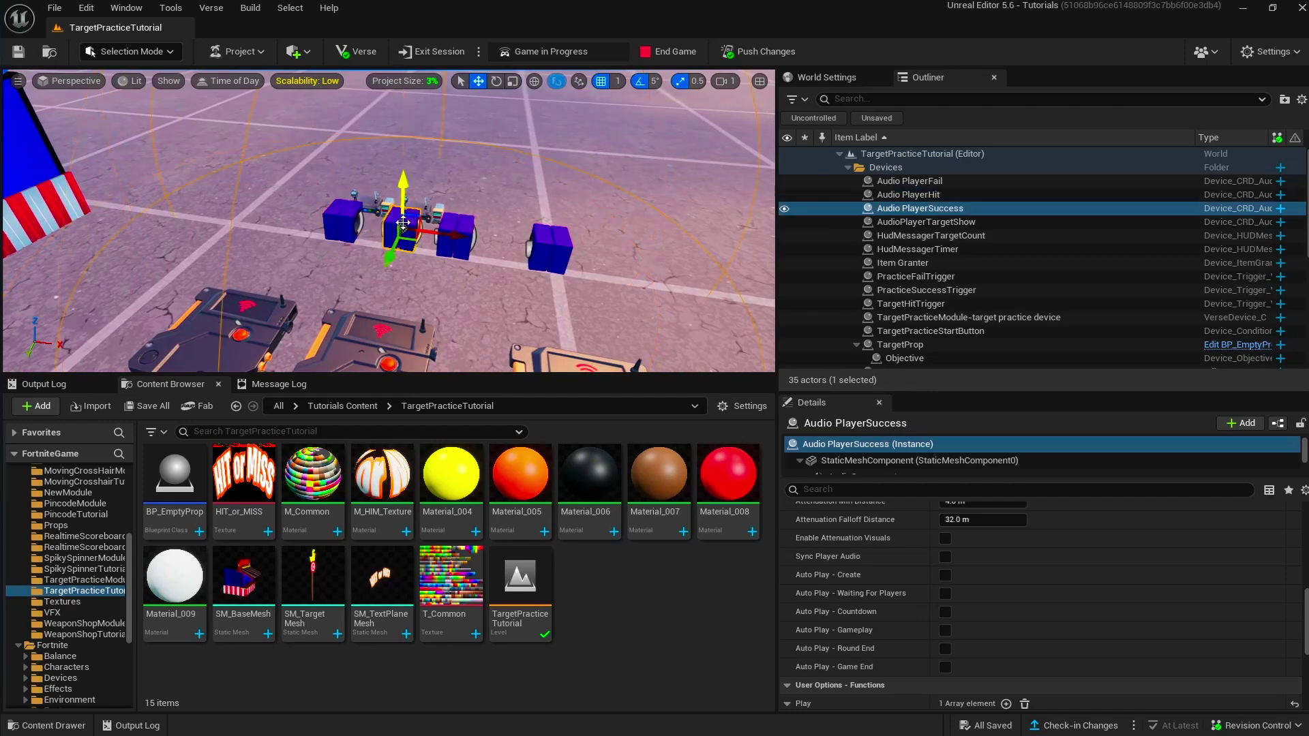
left_click(945, 194)
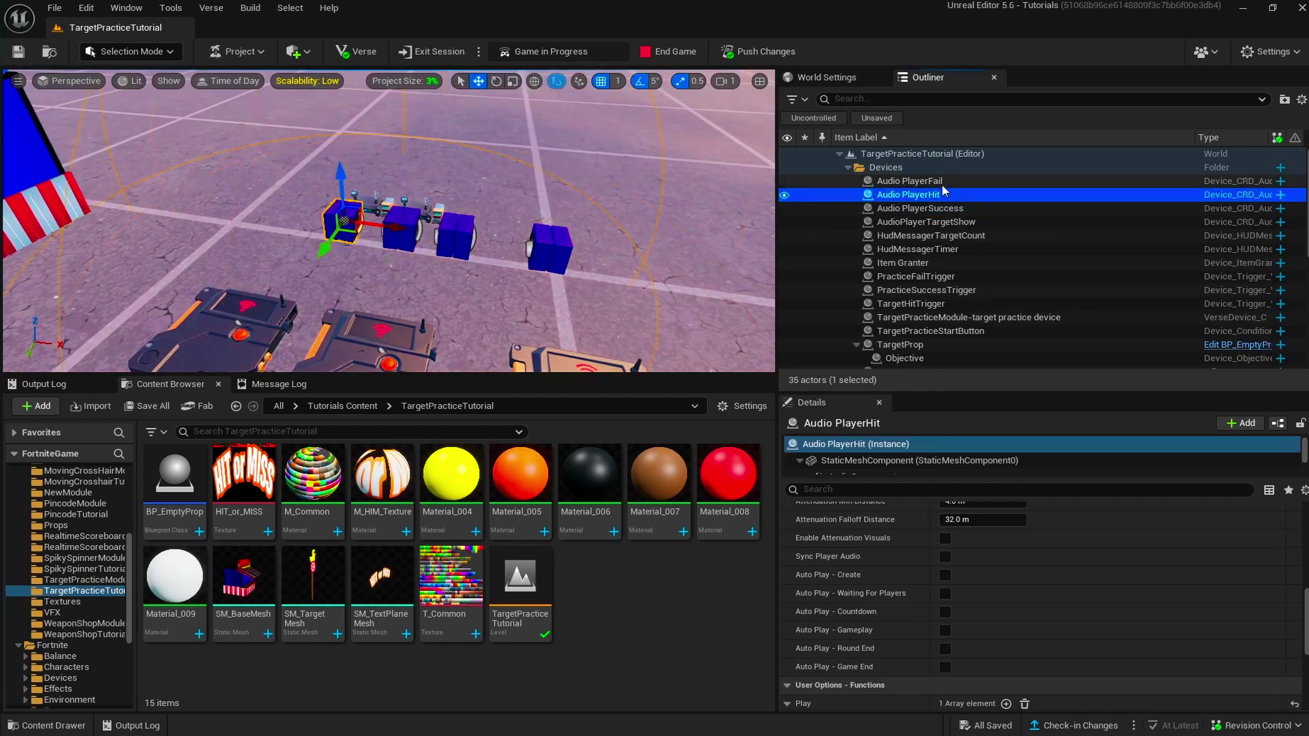
left_click(942, 204)
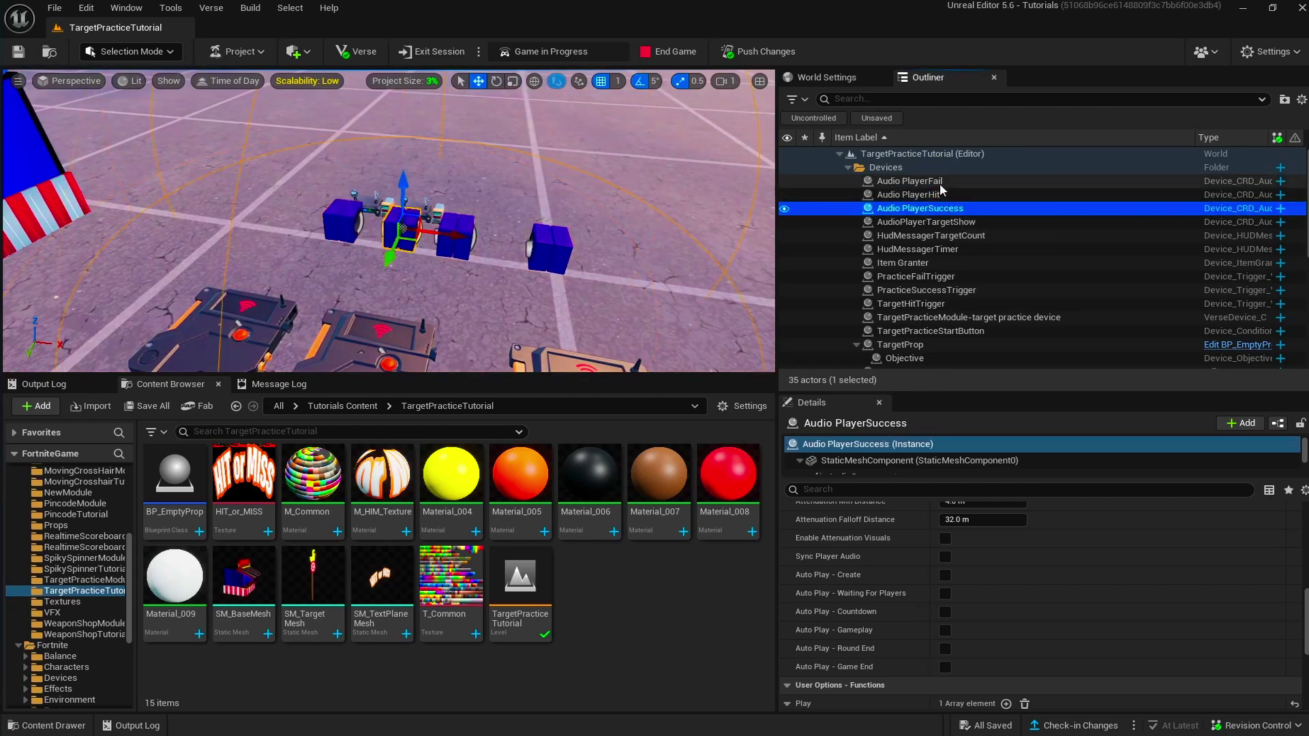
double_click(939, 180)
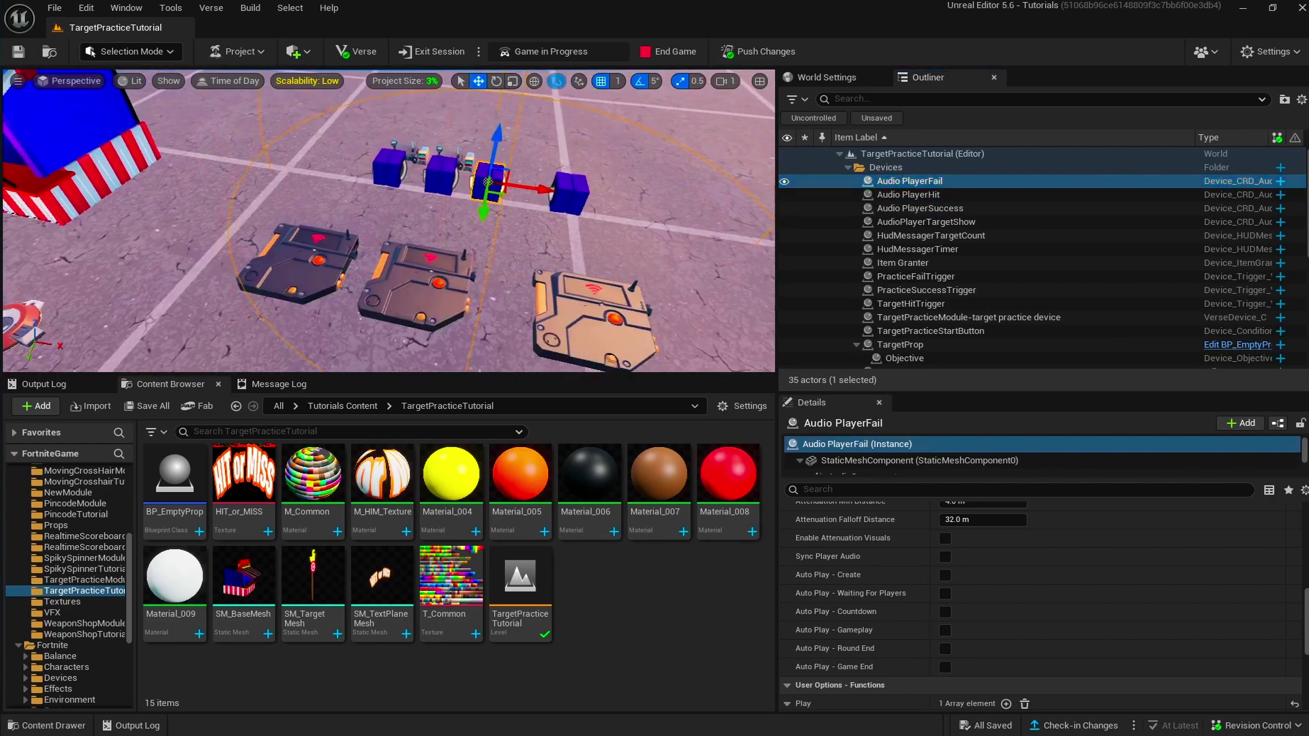
Step: Select the target practice device to review its game duration, target hits and target show duration settings
double_click(968, 317)
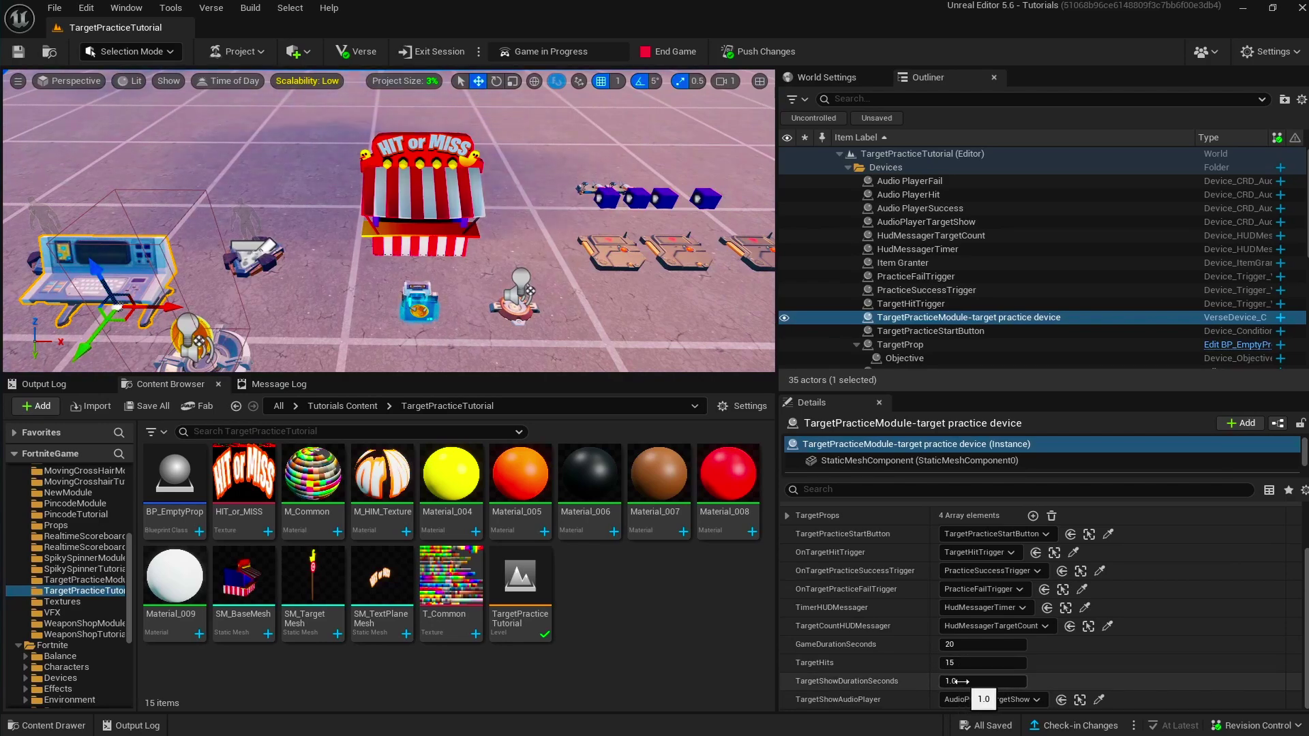
mouse_move(614, 272)
right_mouse_down()
mouse_move(607, 239)
mouse_move(613, 256)
mouse_move(603, 248)
right_mouse_up()
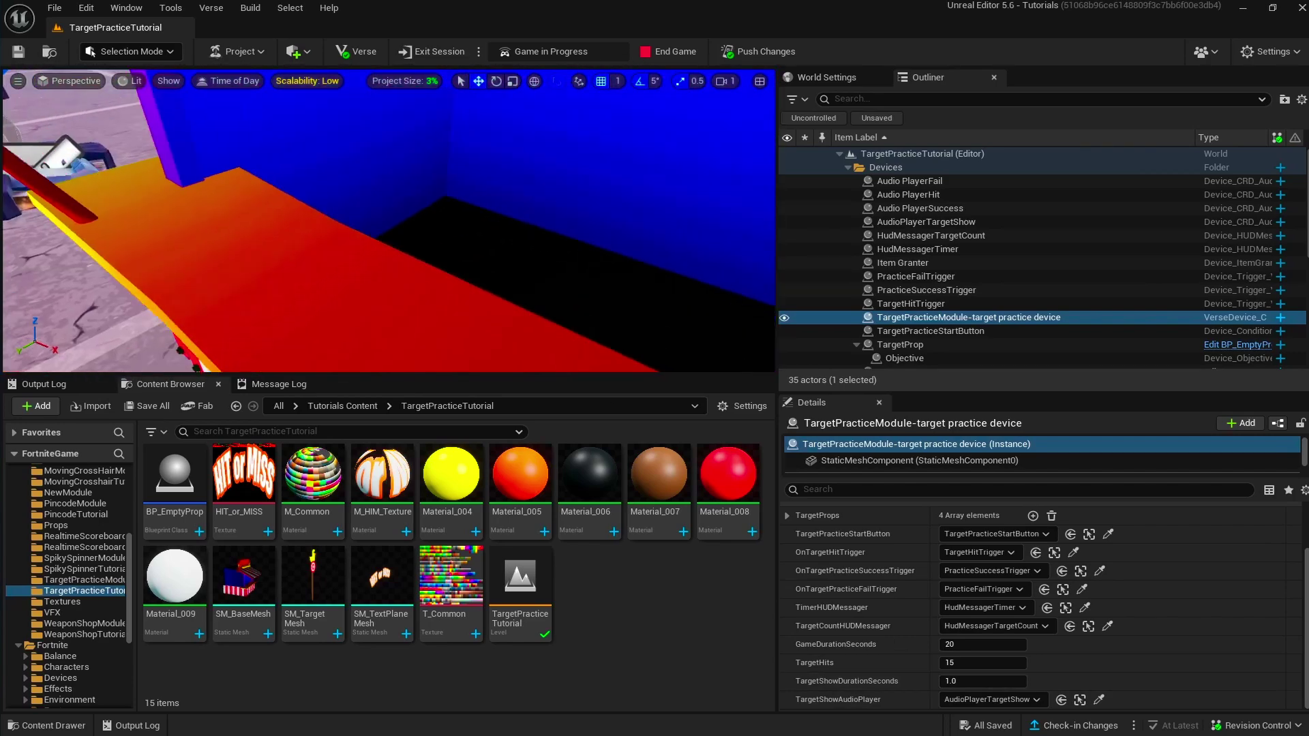
Step: Move TargetProp2 vertically inside the booth to demonstrate a target popping up, and undo the move
left_click(394, 223)
right_click_drag(395, 223, 395, 252)
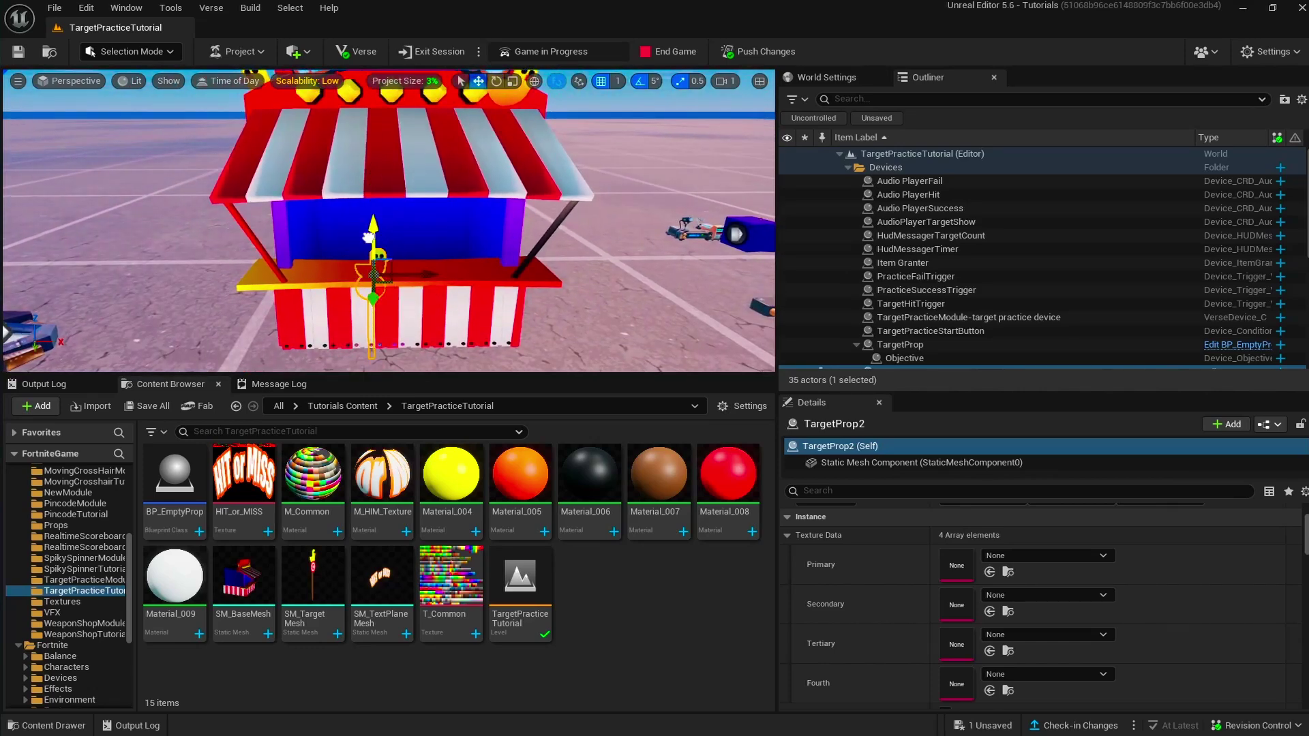
left_click_drag(368, 237, 369, 246)
right_click_drag(369, 245, 440, 219)
key("ctrl+z")
scroll(924, 300, "down", 1)
right_click_drag(518, 232, 573, 265)
right_click_drag(368, 237, 369, 237)
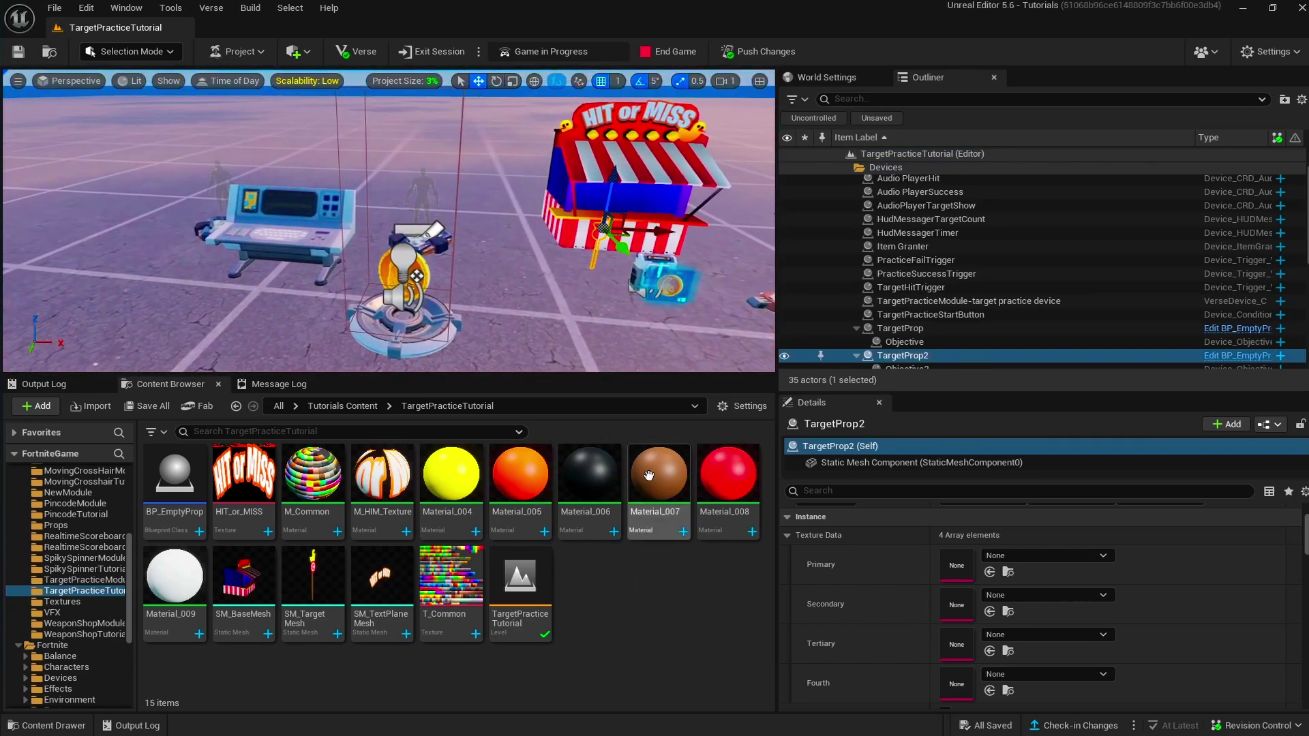
Step: Review the device's HUD messager assignments and inspect the recipient and placement options of HudMessagerTimer and HudMessagerTargetCount
left_click(968, 300)
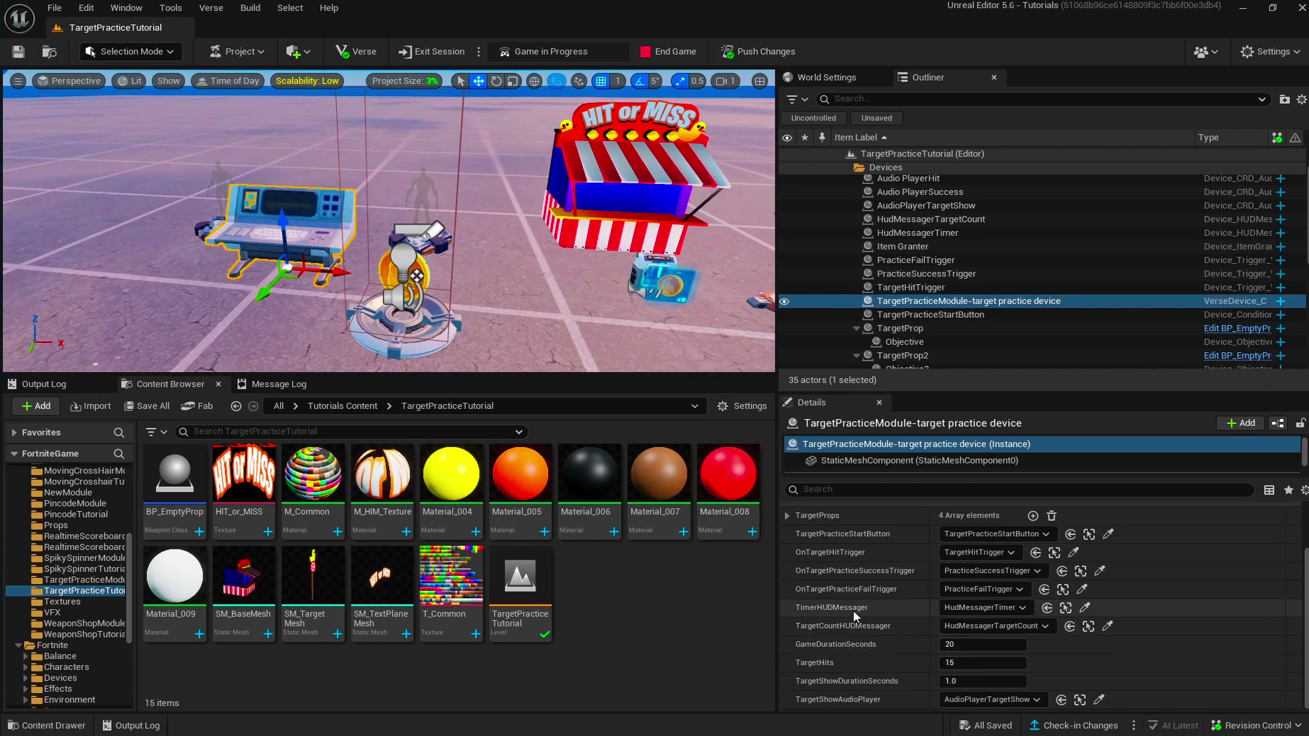
right_click_drag(579, 272, 603, 306)
left_click(317, 294)
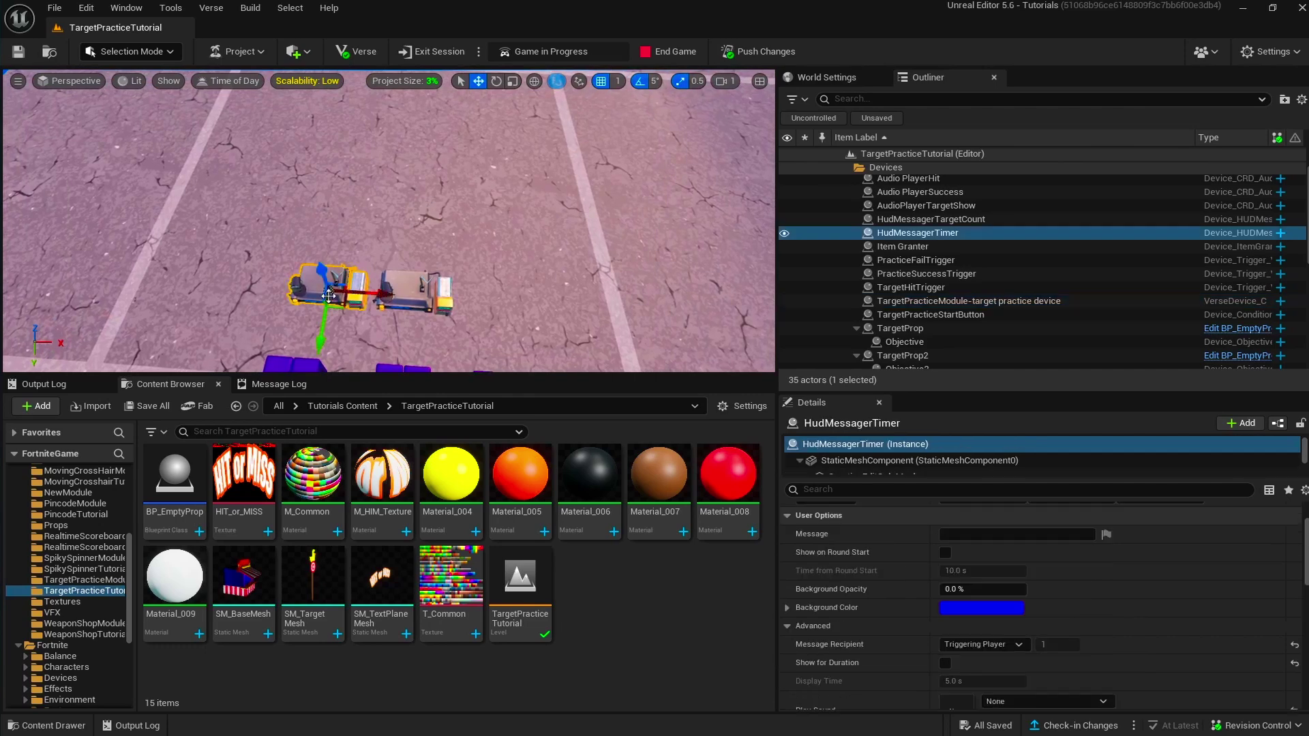
scroll(1043, 599, "down", 2)
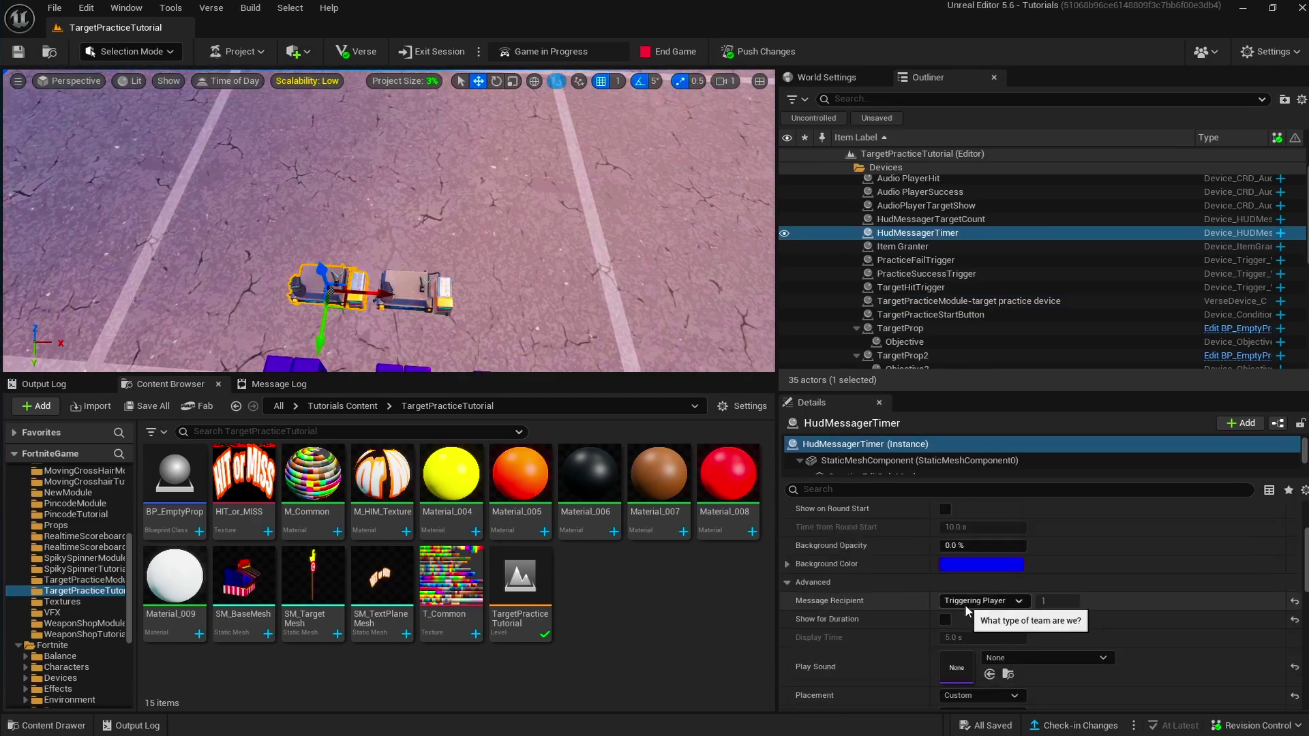
scroll(963, 604, "down", 5)
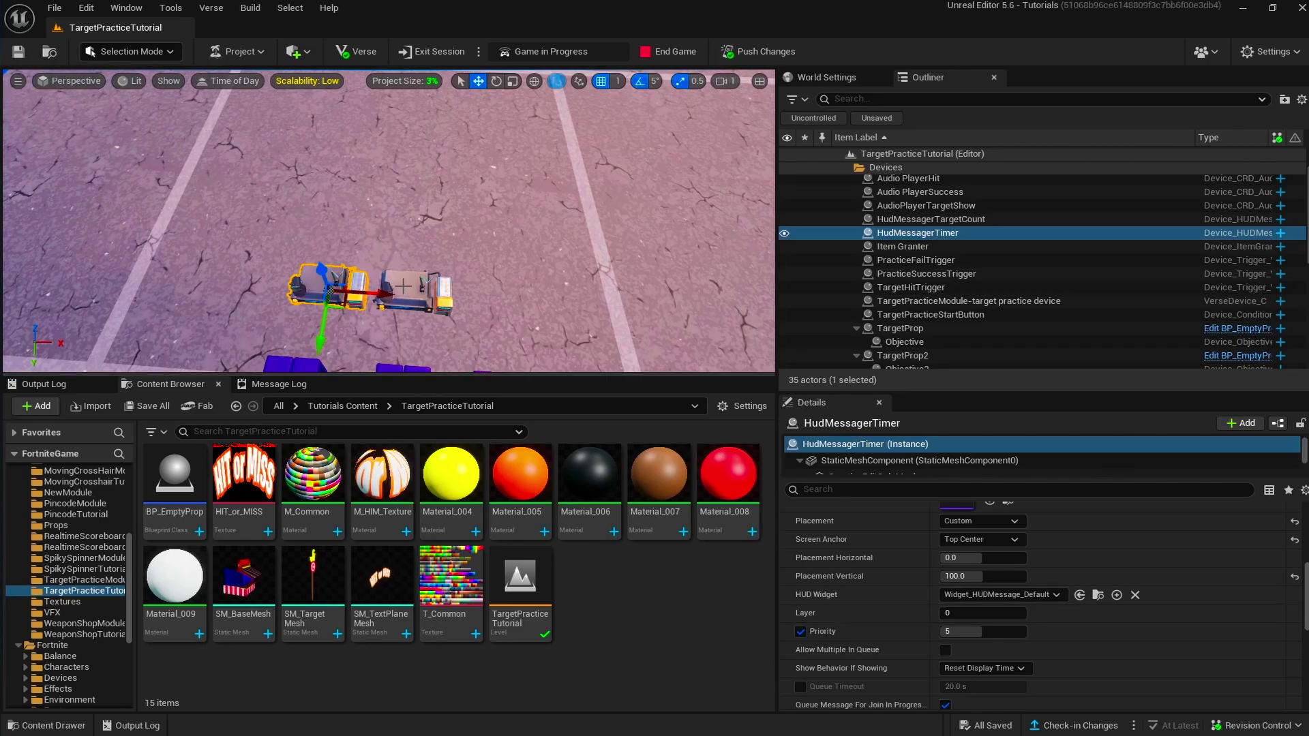
key("Up")
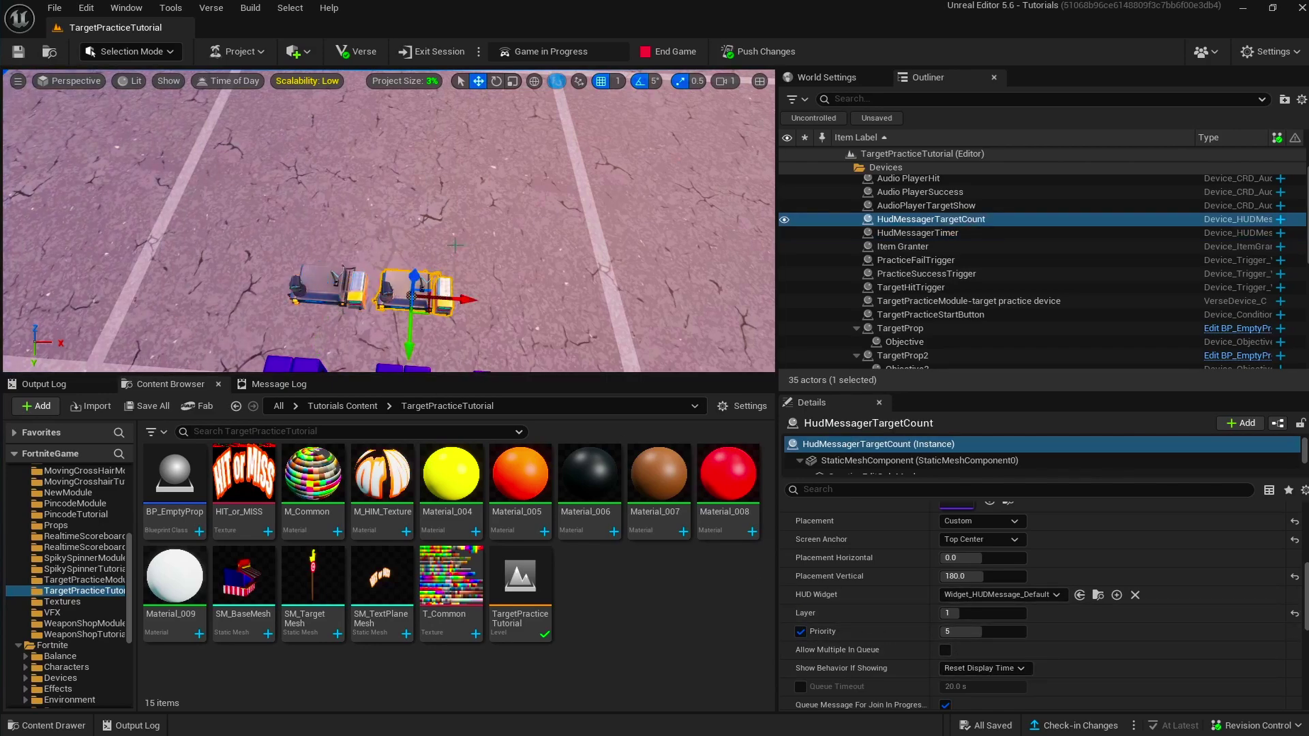
Step: Select the target practice device in the viewport and view it together with the booth and surrounding devices
right_click_drag(527, 310, 351, 266)
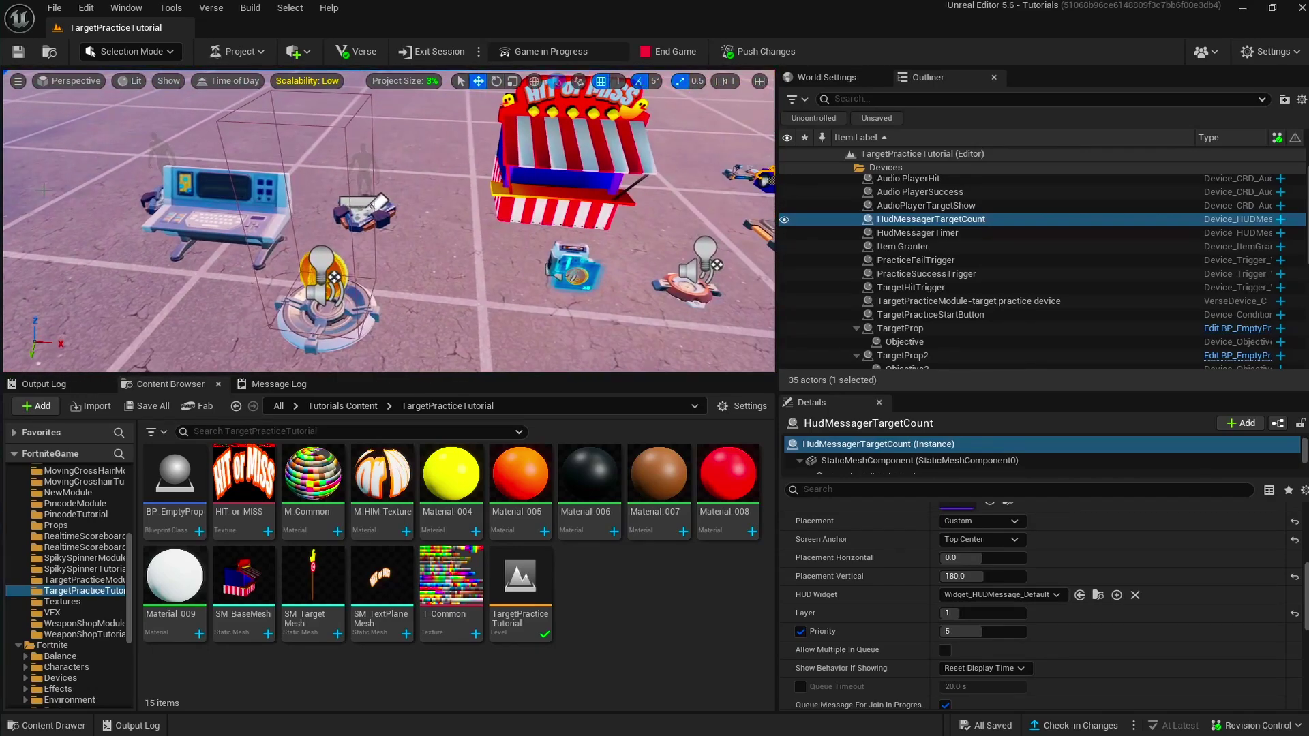
left_click(186, 204)
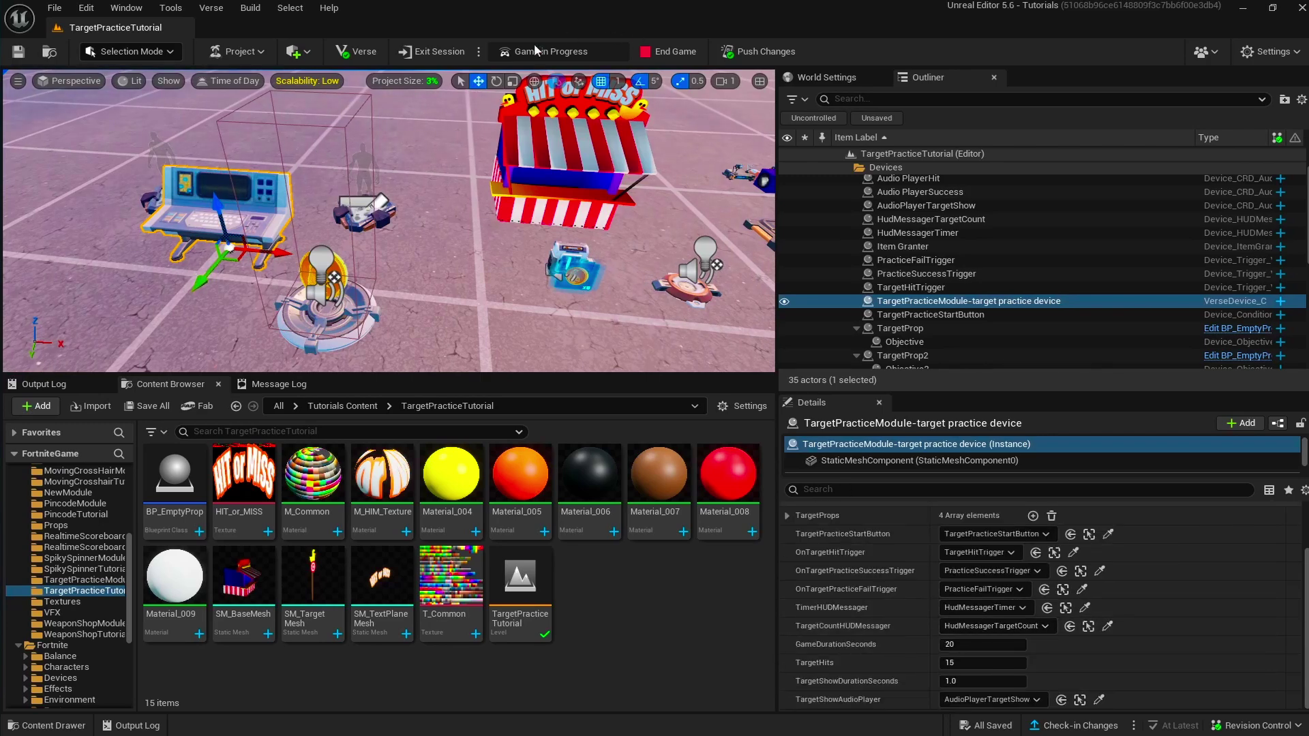
right_click_drag(388, 224, 349, 242)
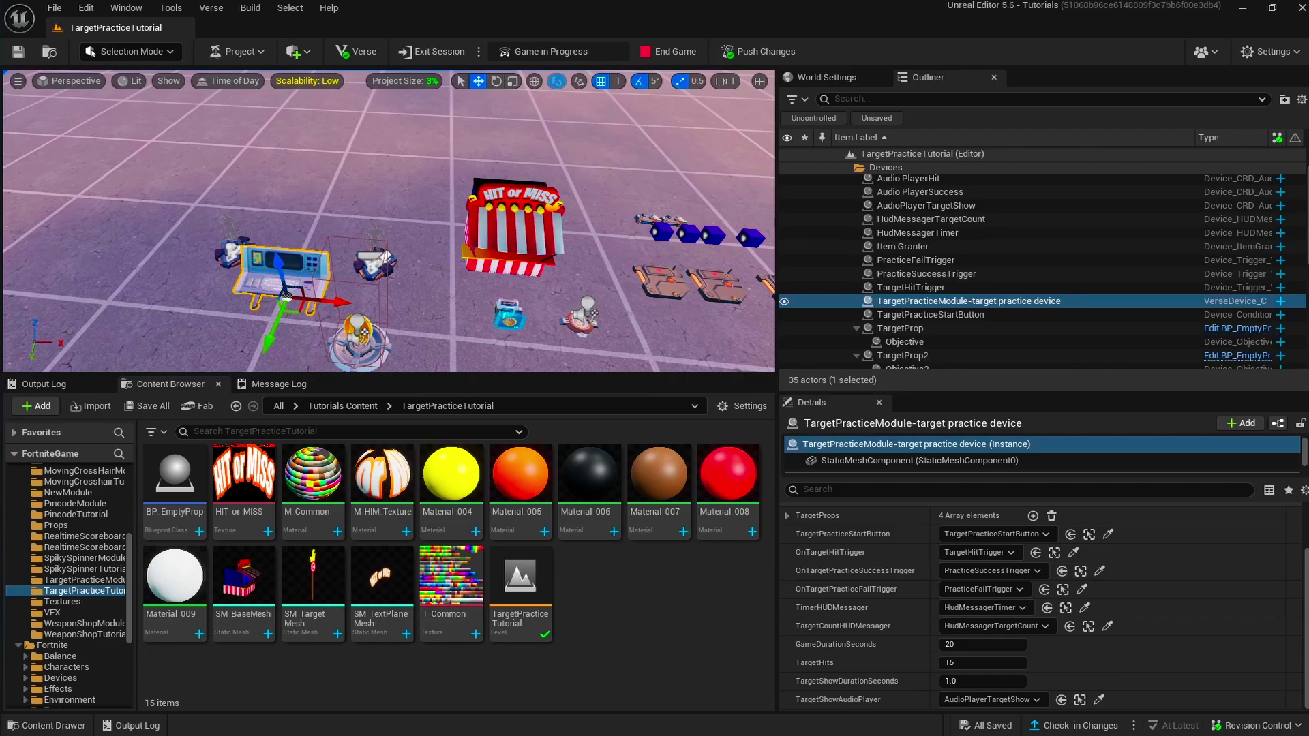
Step: Switch to Visual Studio Code, close the duplicate target_practice_device.verse editor, show the start of the file and return to Unreal Editor
left_click_drag(1308, 55, 754, 143)
left_click(999, 137)
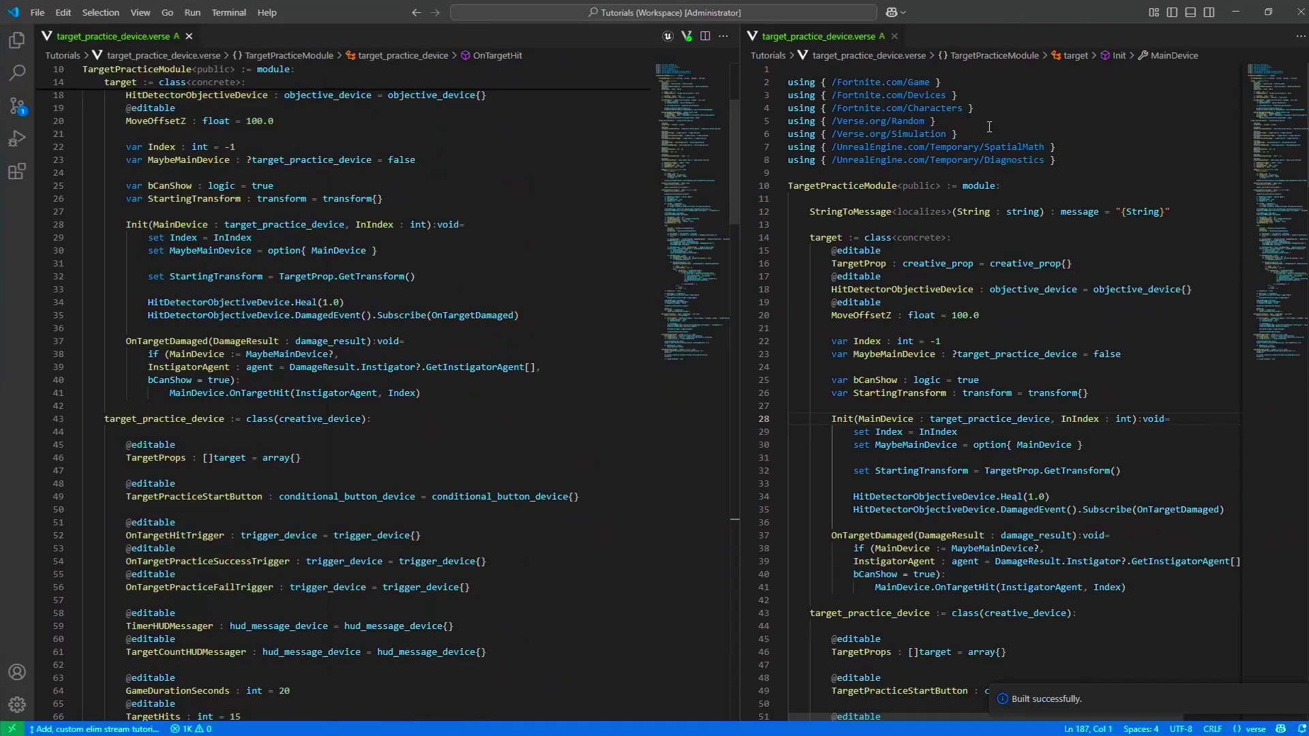
left_click(894, 37)
scroll(638, 221, "up", 5)
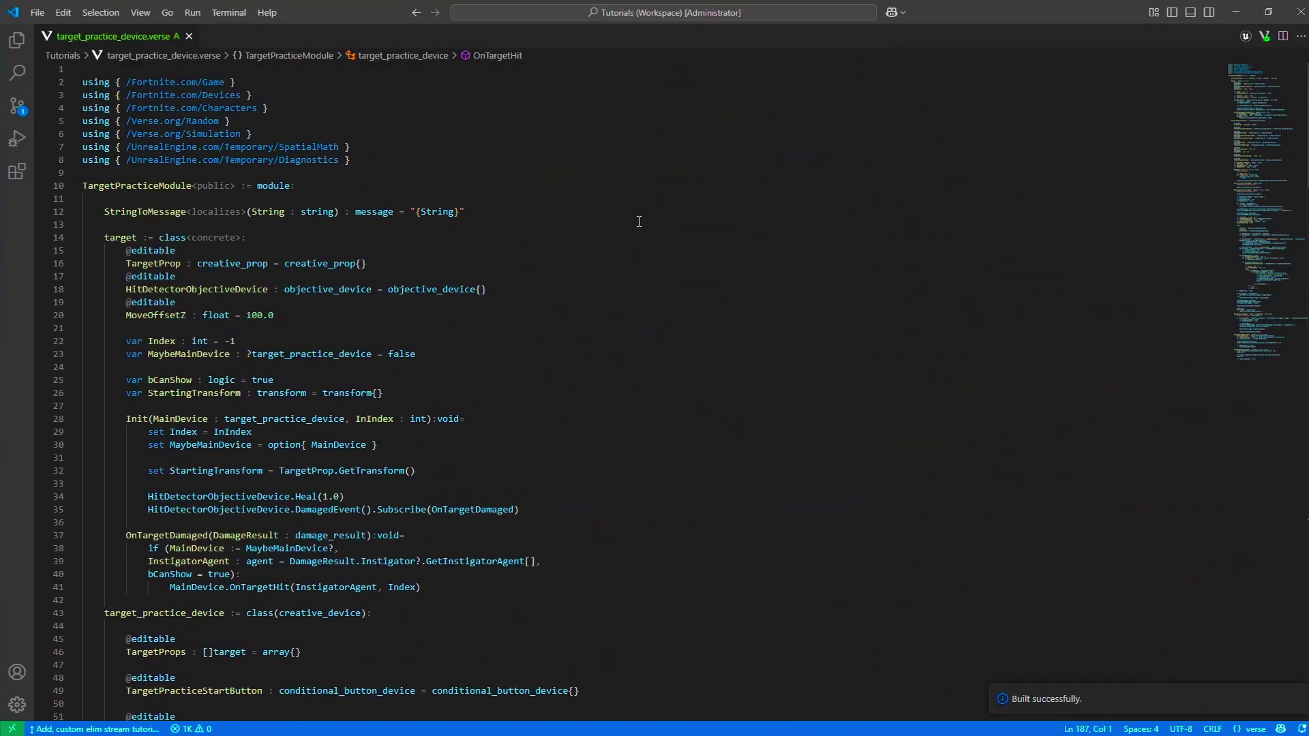
left_click(1239, 13)
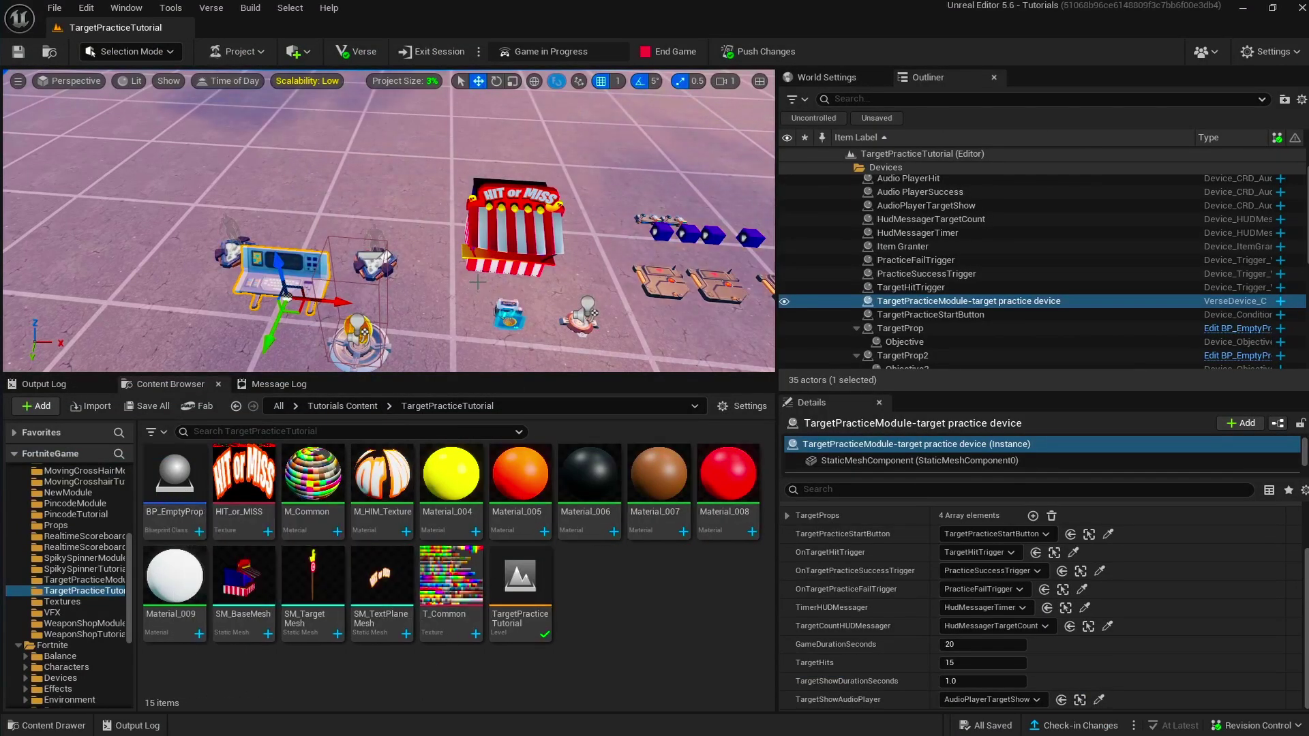
Step: Examine the Hit or Miss booth by selecting its TextPlaneMesh sign and looking at the target props inside
right_click_drag(466, 308, 468, 239)
key("w")
key("s")
left_click(468, 253)
key("s")
key("w")
left_click(468, 228)
key("w")
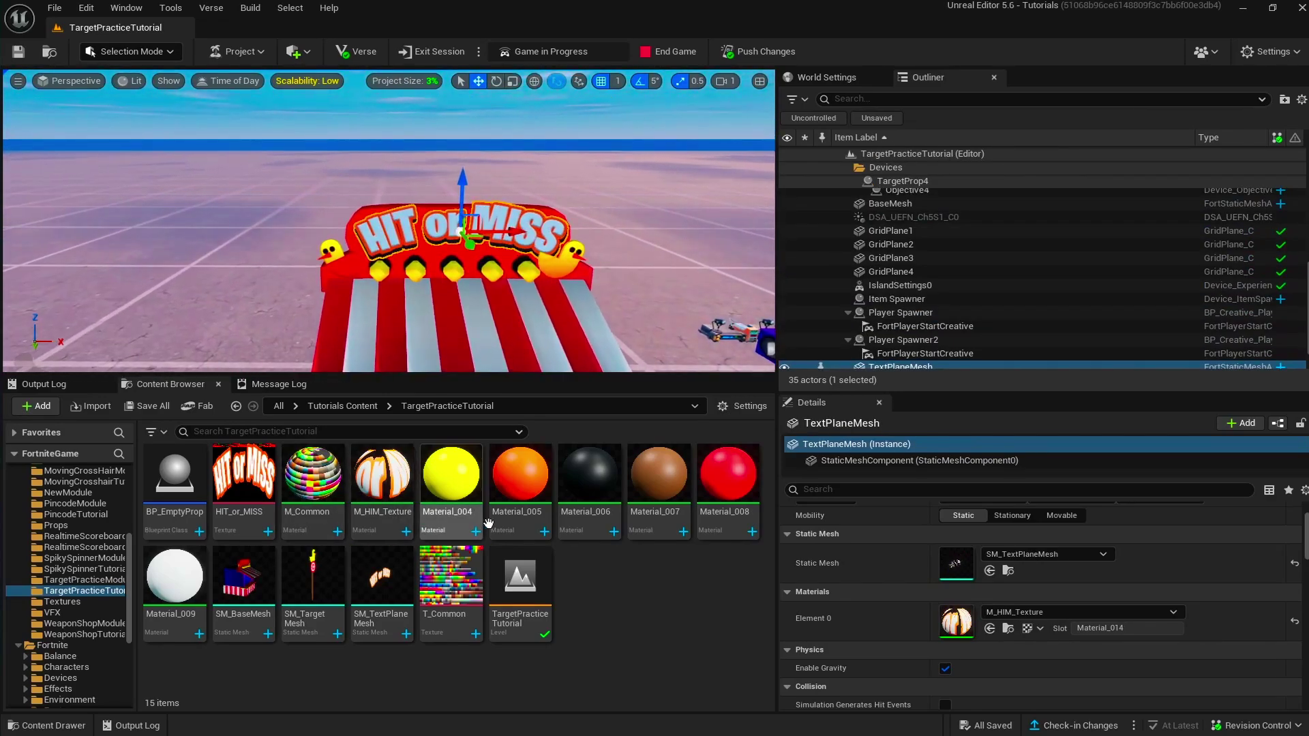
key("w")
right_click_drag(455, 156, 456, 155)
right_click_drag(363, 214, 363, 214)
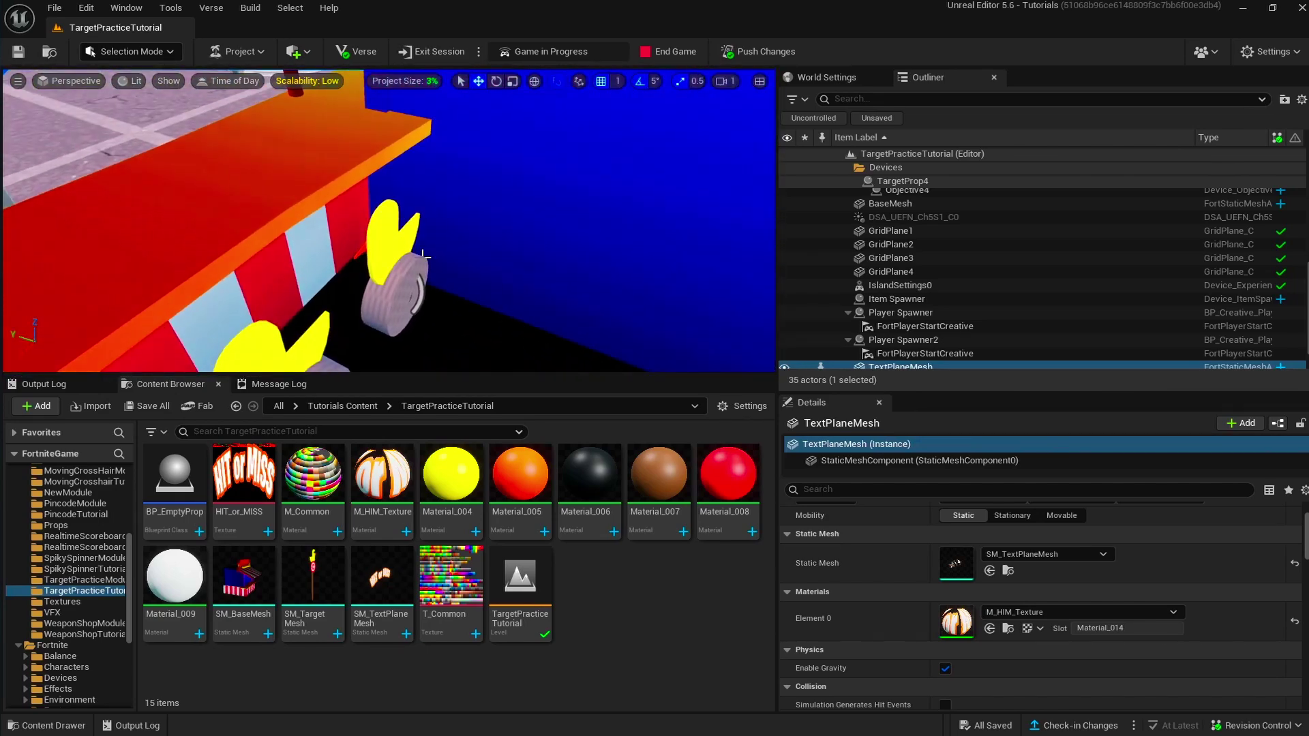
right_click_drag(442, 272, 442, 271)
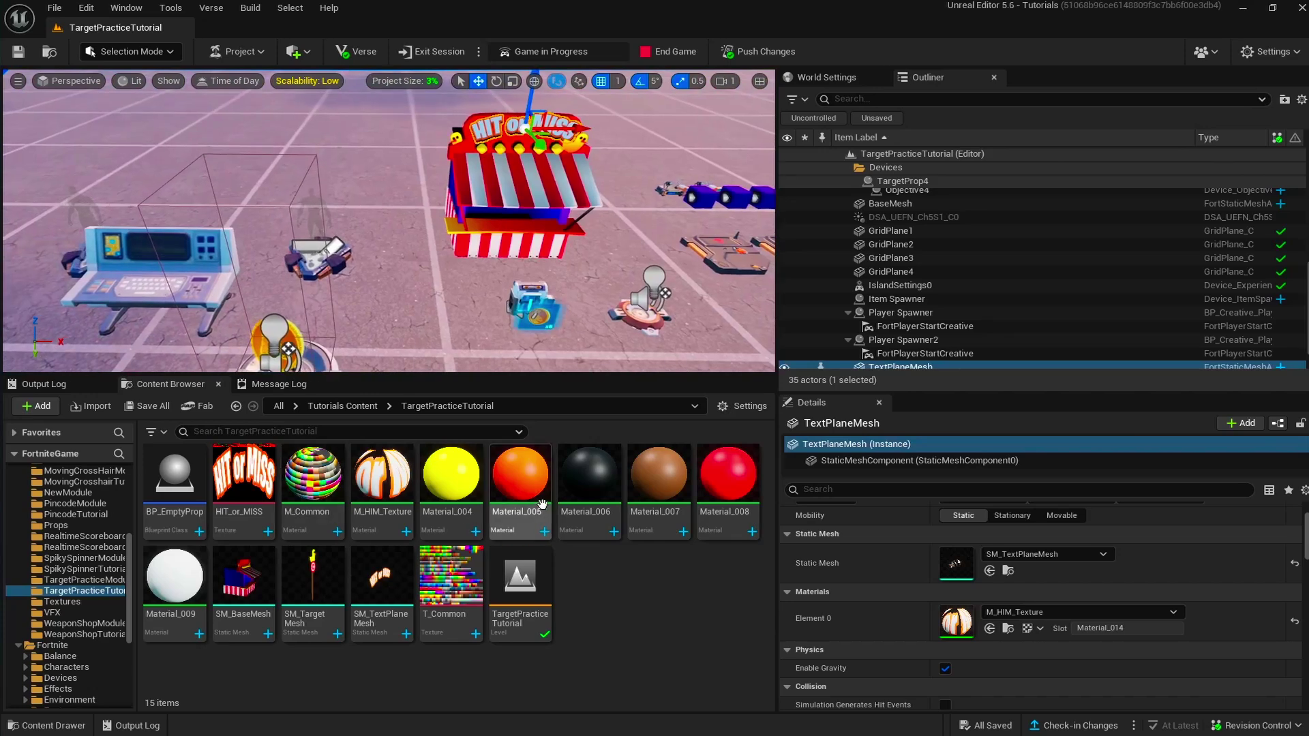
Step: Highlight all assets in the TargetPracticeTutorial content folder and clear the selection
right_click_drag(354, 273, 355, 273)
left_click(255, 534)
key("ctrl+a")
left_click(619, 646)
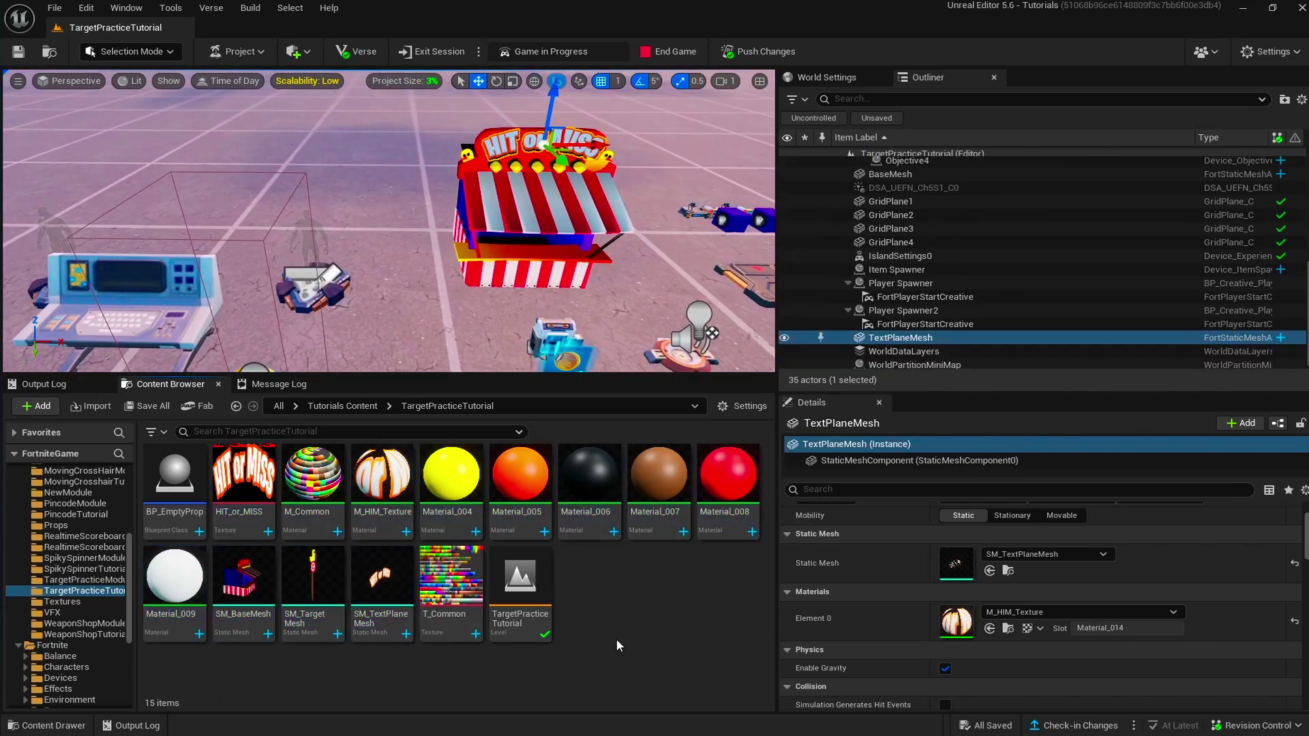
Step: Switch to Visual Studio Code and highlight the target class's editable TargetProp, HitDetectorObjectiveDevice and MoveOffsetZ fields
right_click_drag(66, 158, 66, 157)
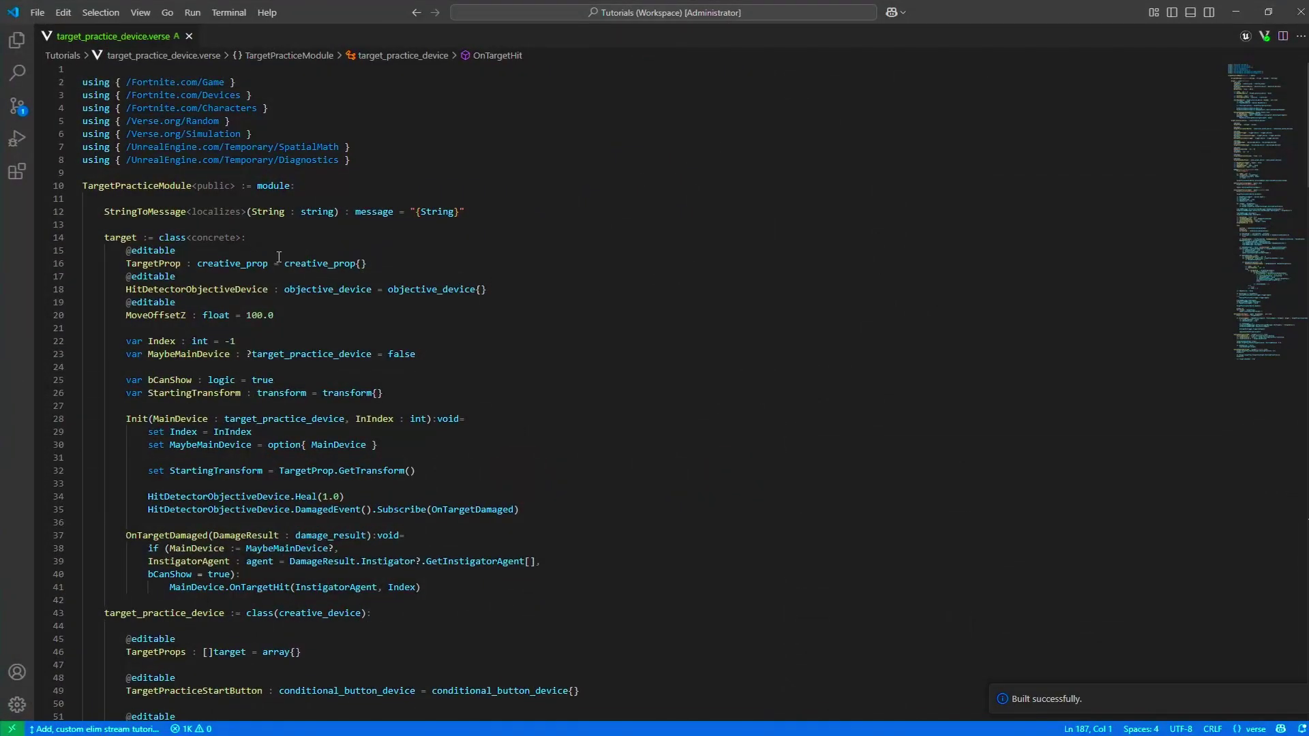
scroll(279, 257, "down", 1)
left_click_drag(292, 288, 54, 214)
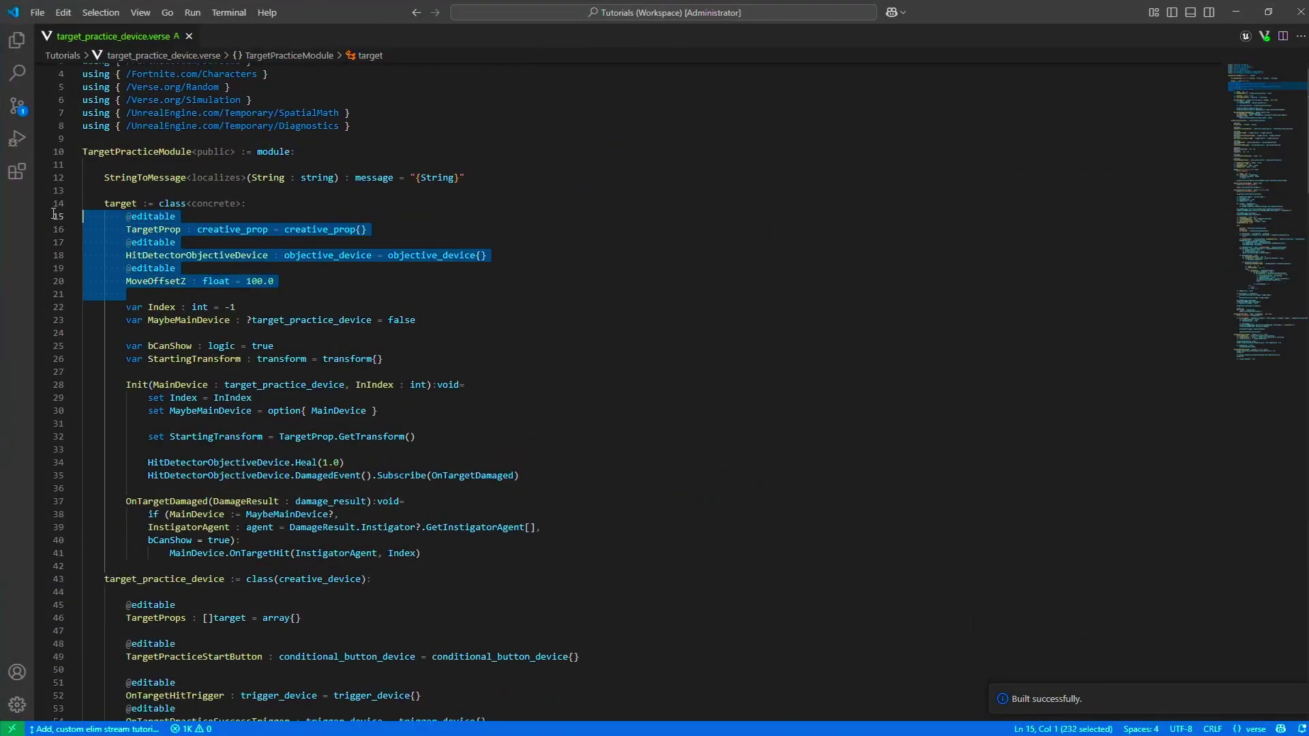
left_click(473, 292)
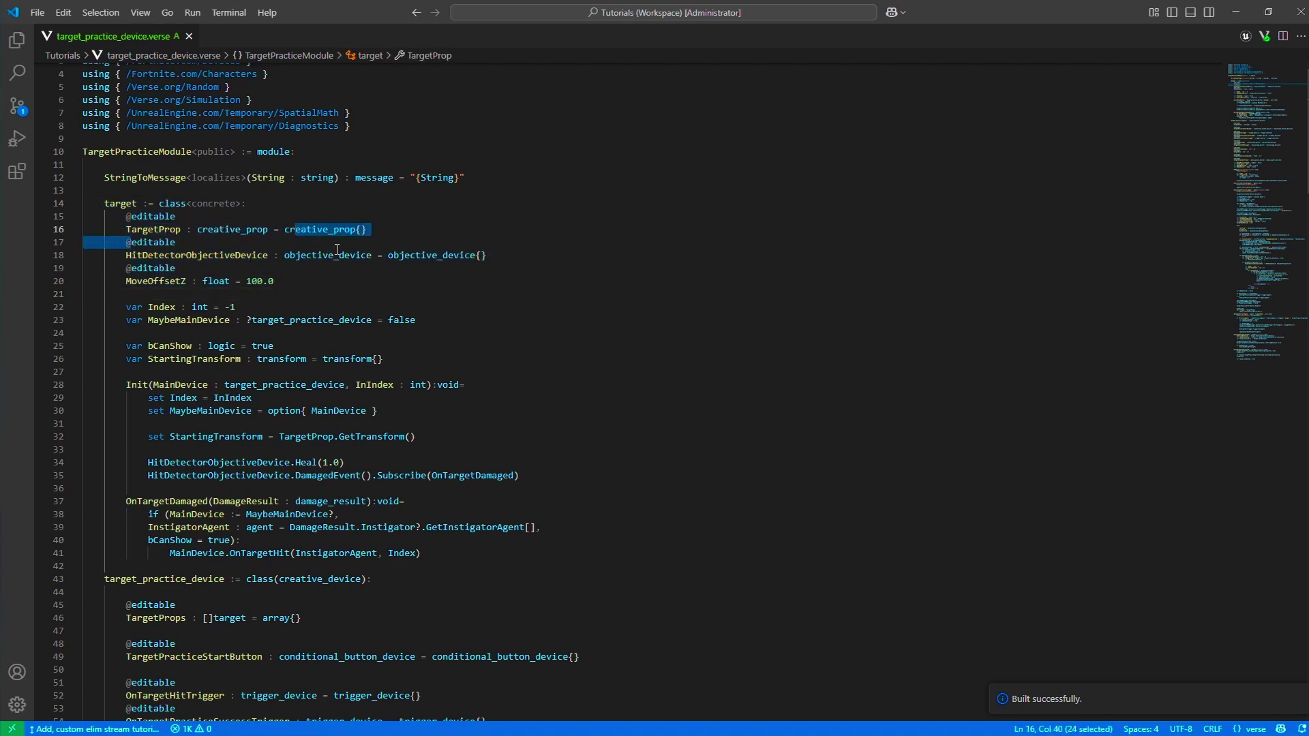
left_click_drag(336, 249, 188, 266)
left_click_drag(274, 281, 75, 270)
scroll(318, 321, "down", 2)
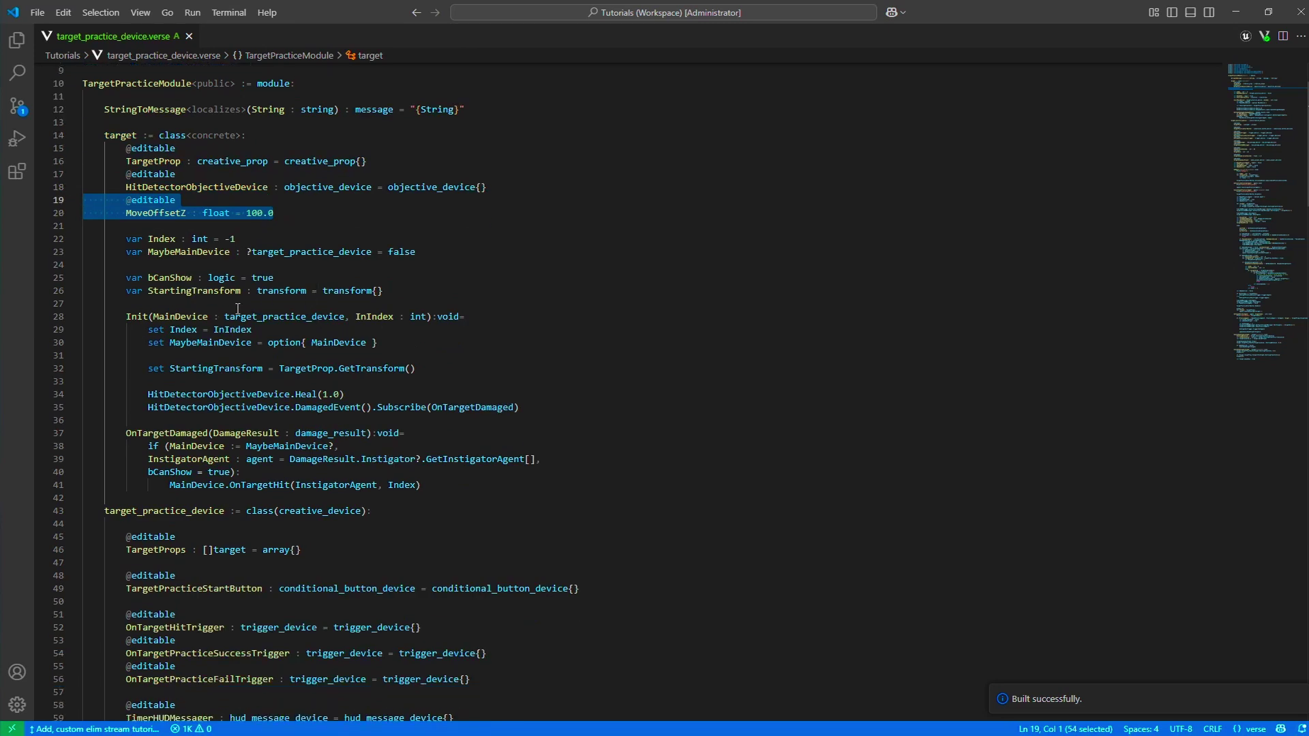
Step: Highlight the target class's Init function and its Index, MaybeMainDevice and StartingTransform assignments
left_click_drag(124, 315, 192, 345)
left_click(433, 377)
left_click(437, 370)
left_click_drag(437, 370, 78, 330)
left_click(413, 382)
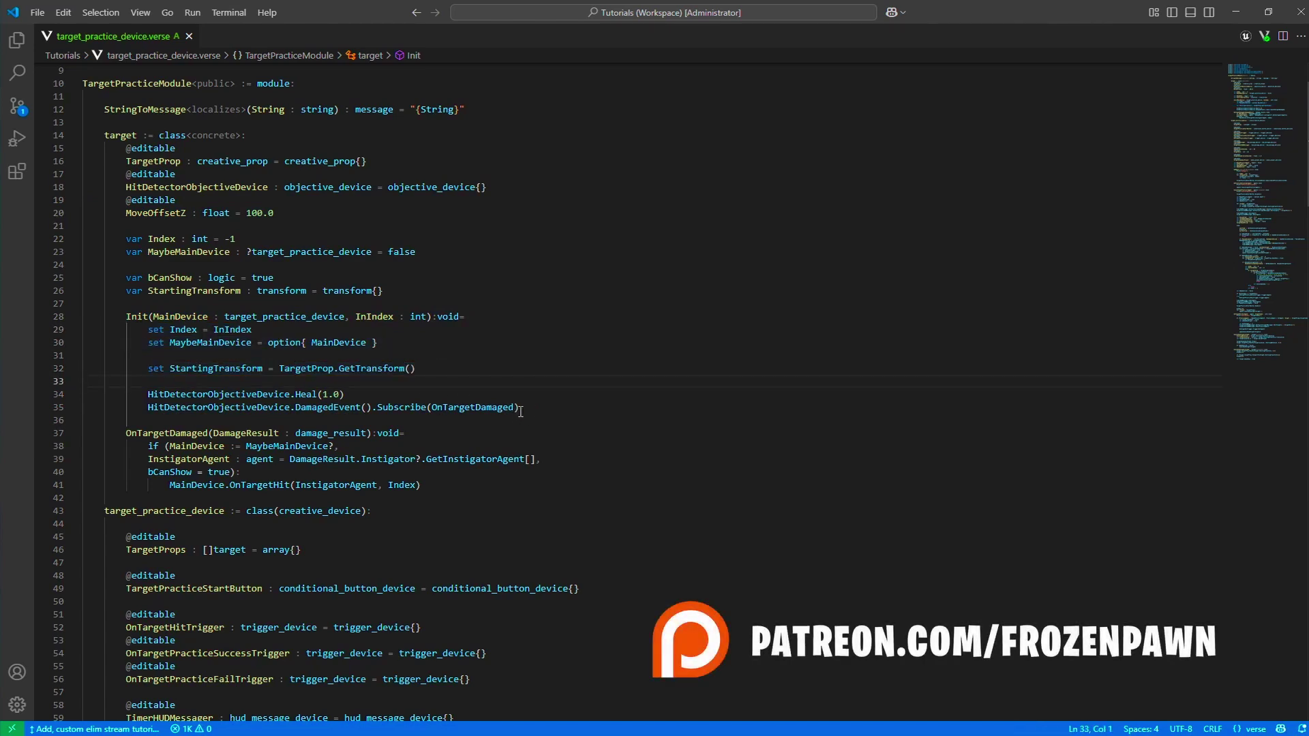
Step: Highlight the DamagedEvent subscription in Init, the OnTargetDamaged function and its MainDevice.OnTargetHit call, then clear the selection
left_click_drag(520, 411, 93, 406)
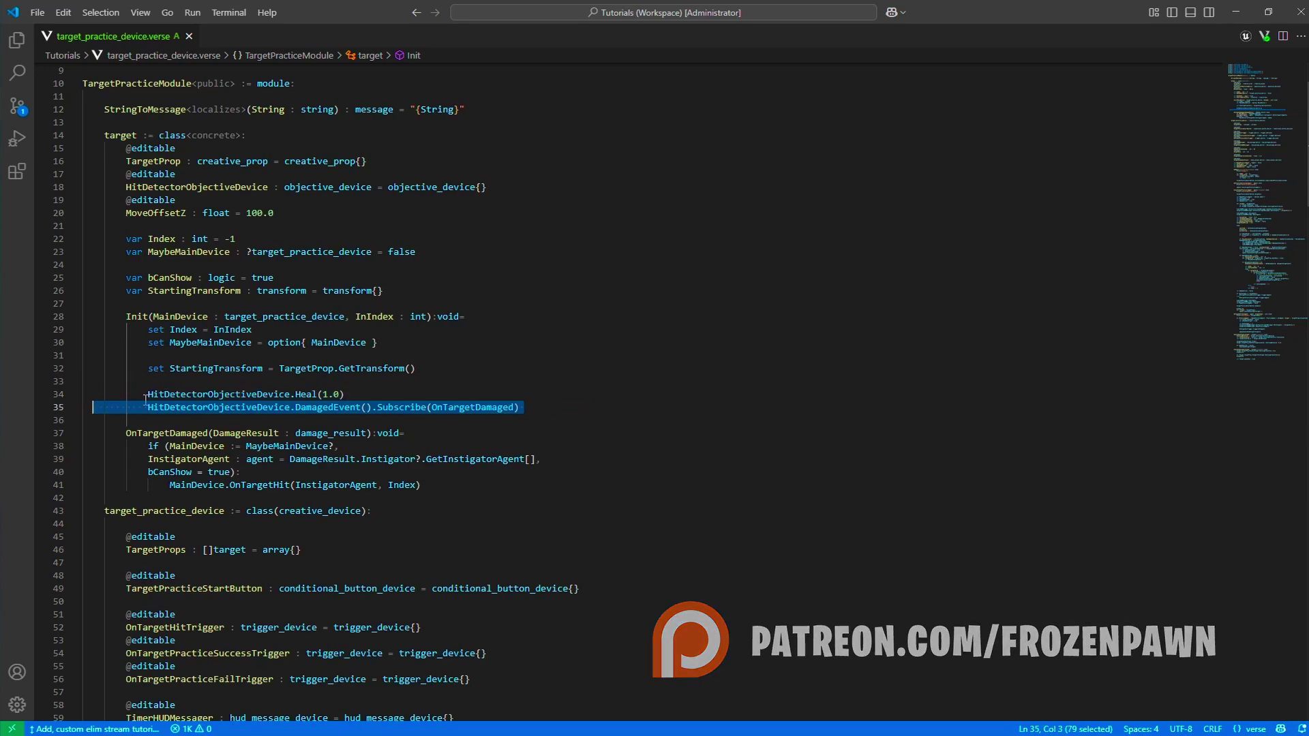
scroll(145, 400, "down", 1)
left_click_drag(240, 438, 83, 398)
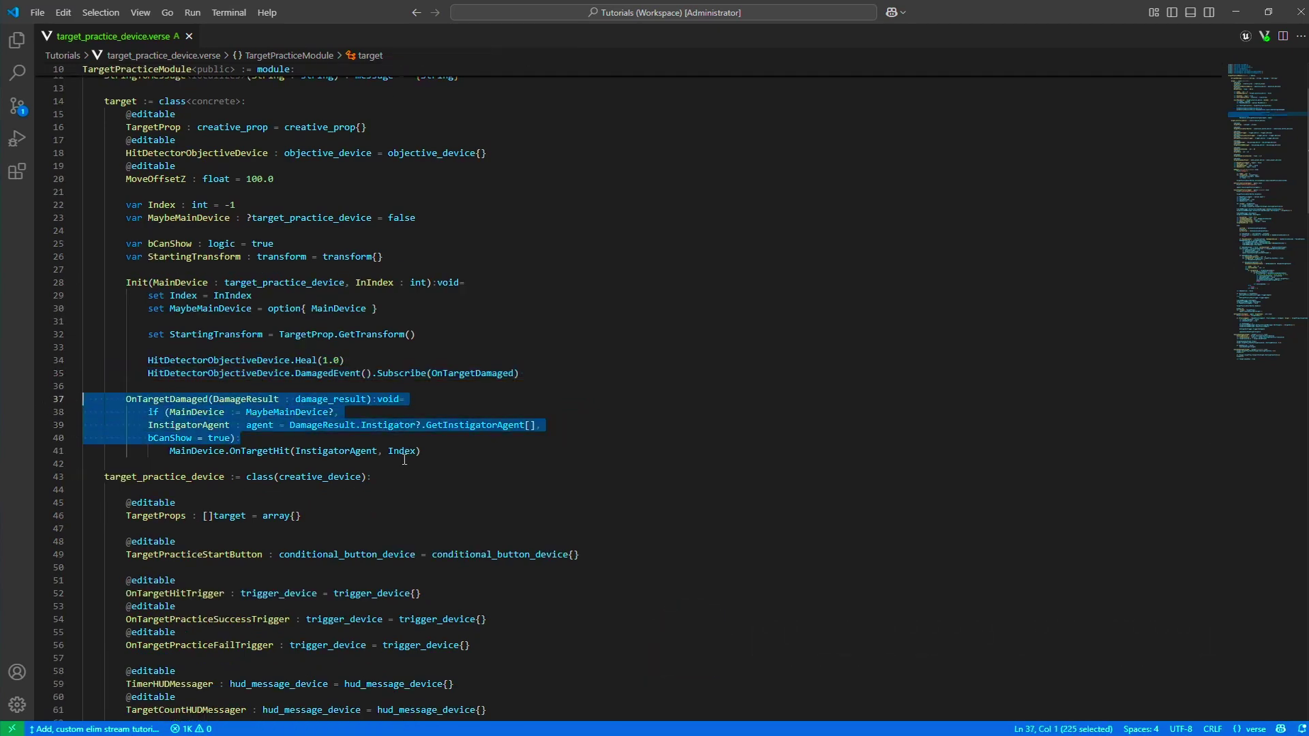
left_click_drag(421, 452, 169, 454)
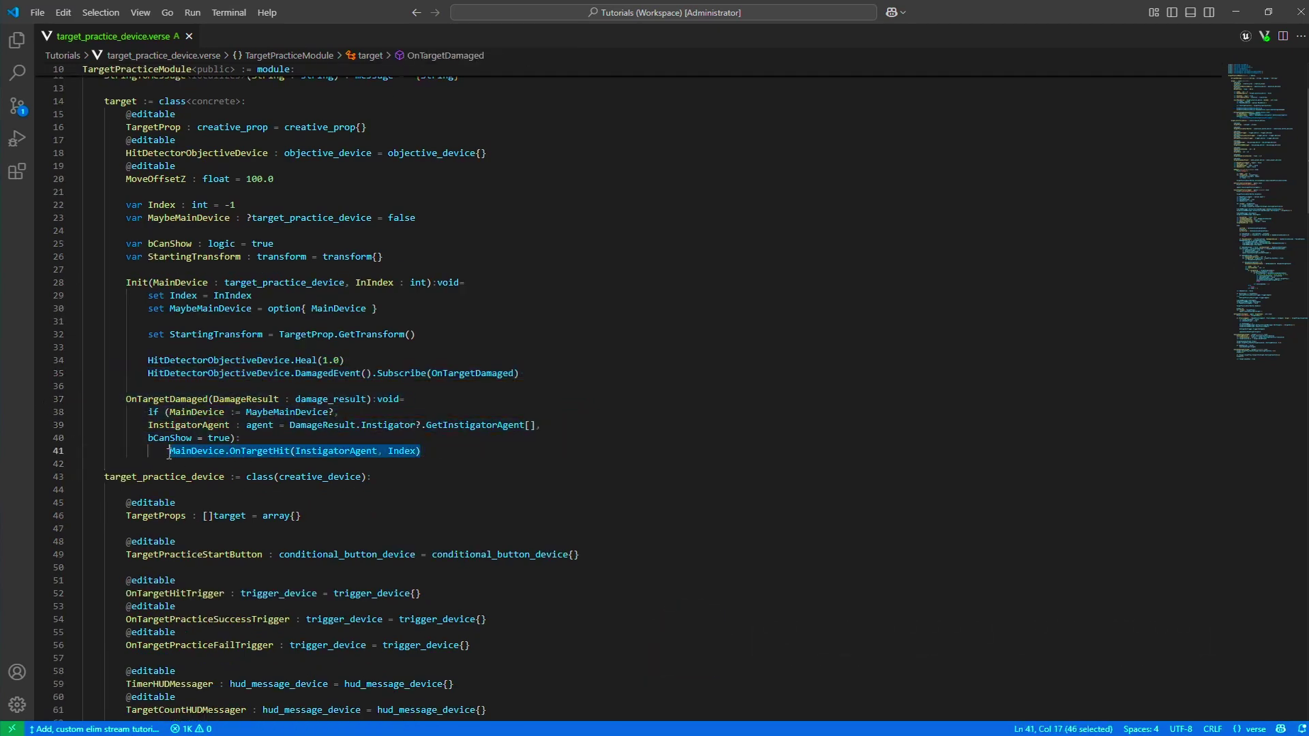
left_click(330, 488)
Step: Examine and highlight the editable device, HUD and game-setting fields of the target_practice_device class, then clear the selection
scroll(325, 484, "down", 10)
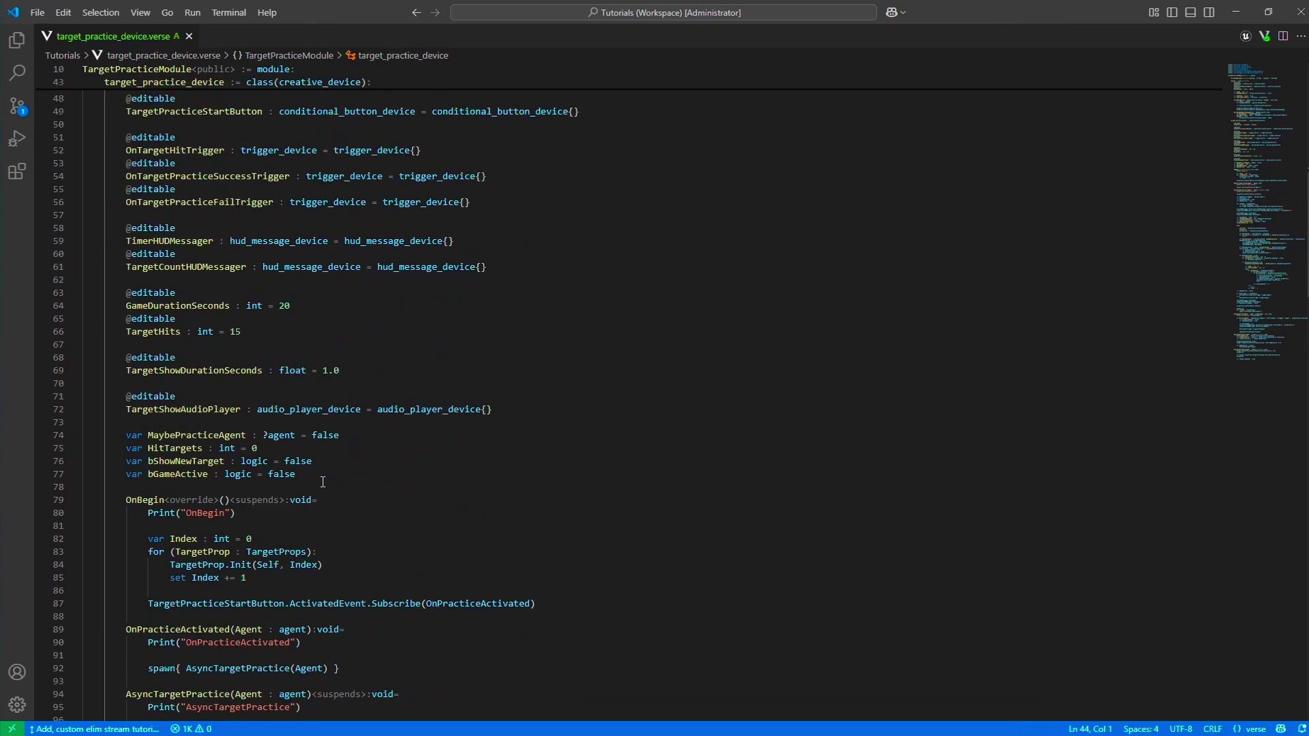
scroll(297, 422, "down", 1)
scroll(321, 400, "up", 3)
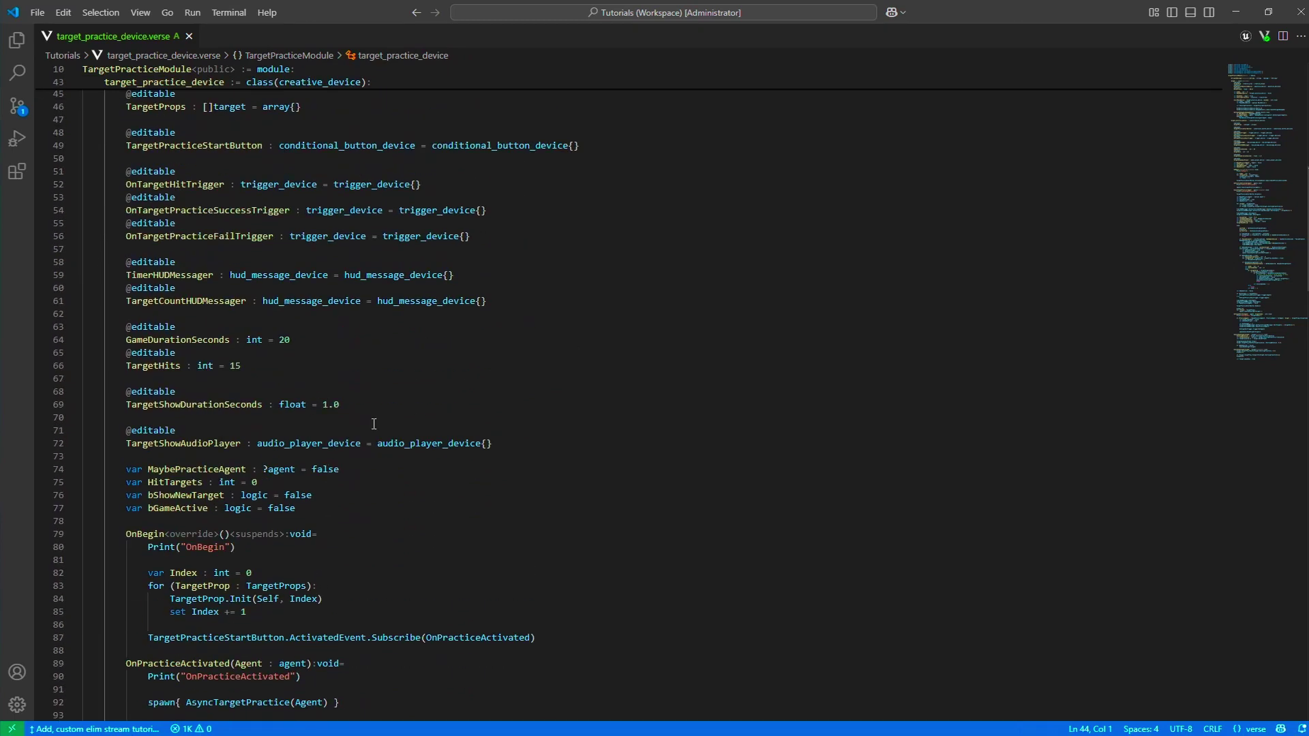
left_click_drag(491, 432, 48, 178)
left_click(381, 440)
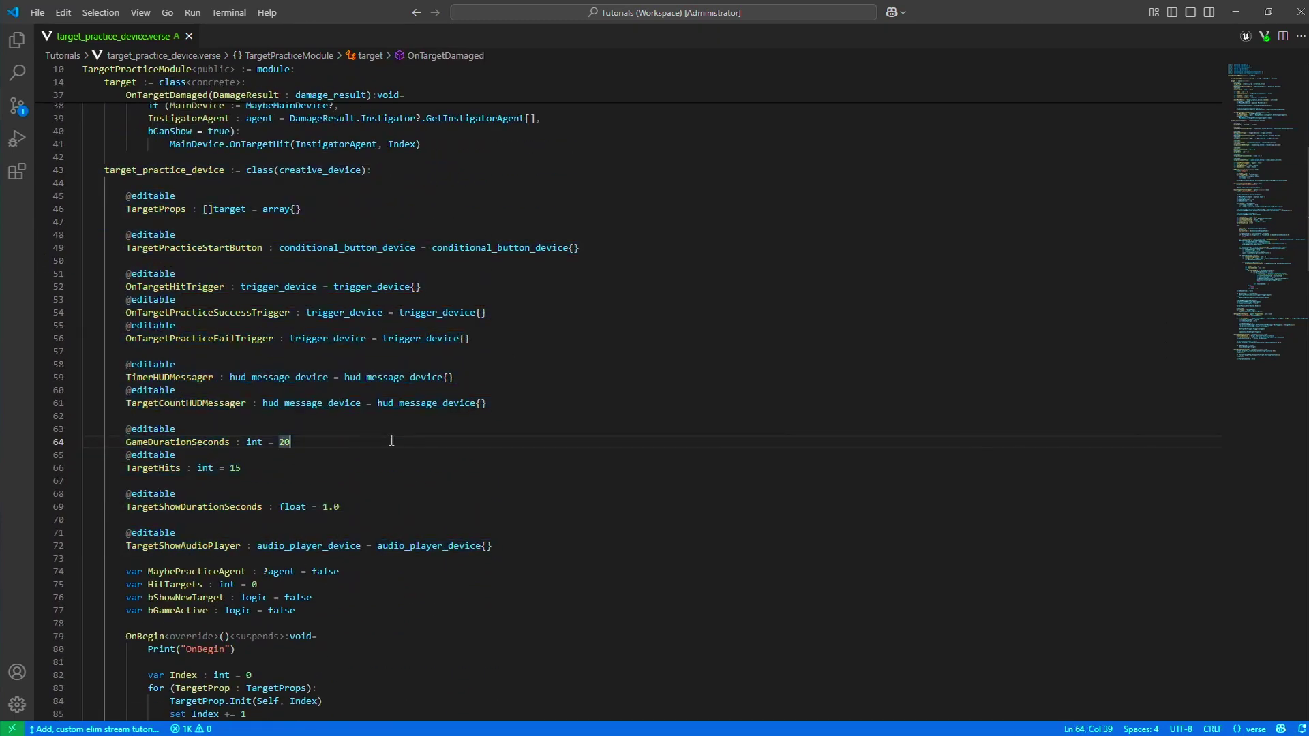
Step: Highlight the variables MaybePracticeAgent, HitTargets, bShowNewTarget and bGameActive together, and then the MaybePracticeAgent declaration alone
scroll(309, 462, "down", 3)
left_click(377, 488)
key("shift+Up")
key("shift+Up")
key("shift+Up")
key("shift+Up")
scroll(376, 488, "down", 2)
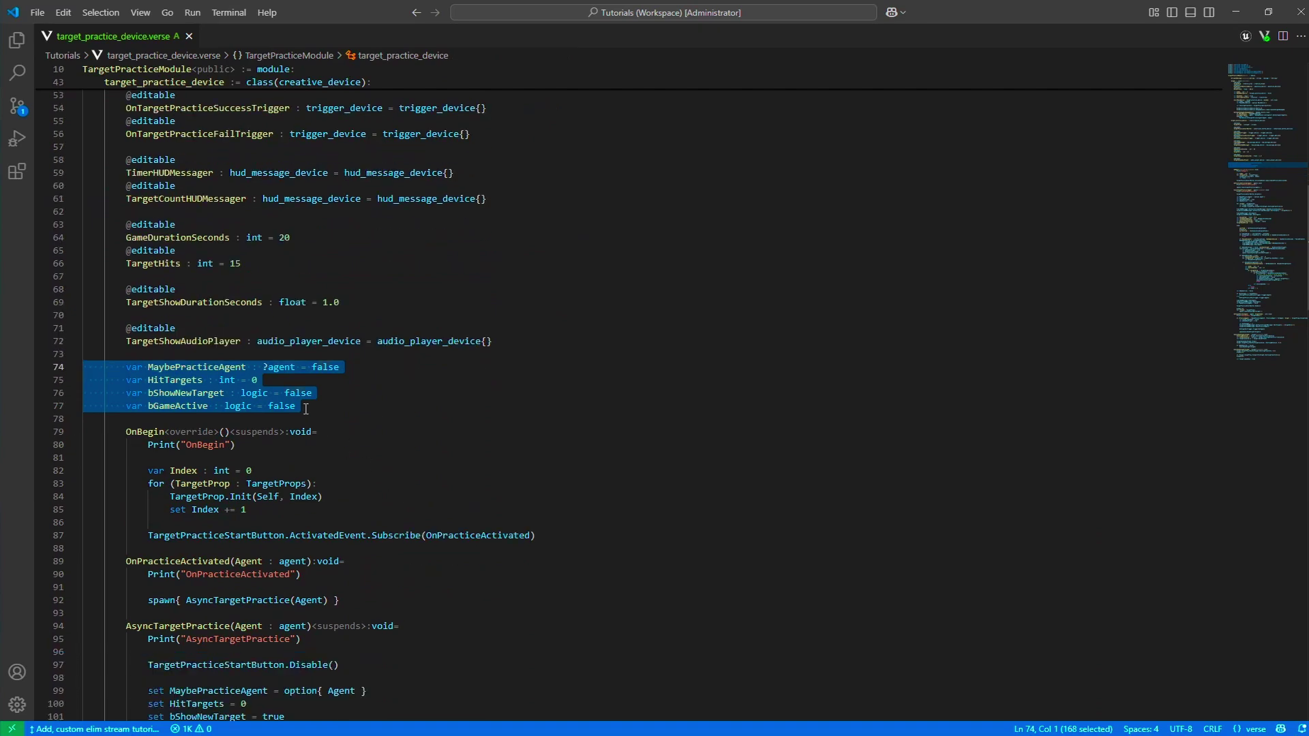
left_click_drag(361, 368, 127, 369)
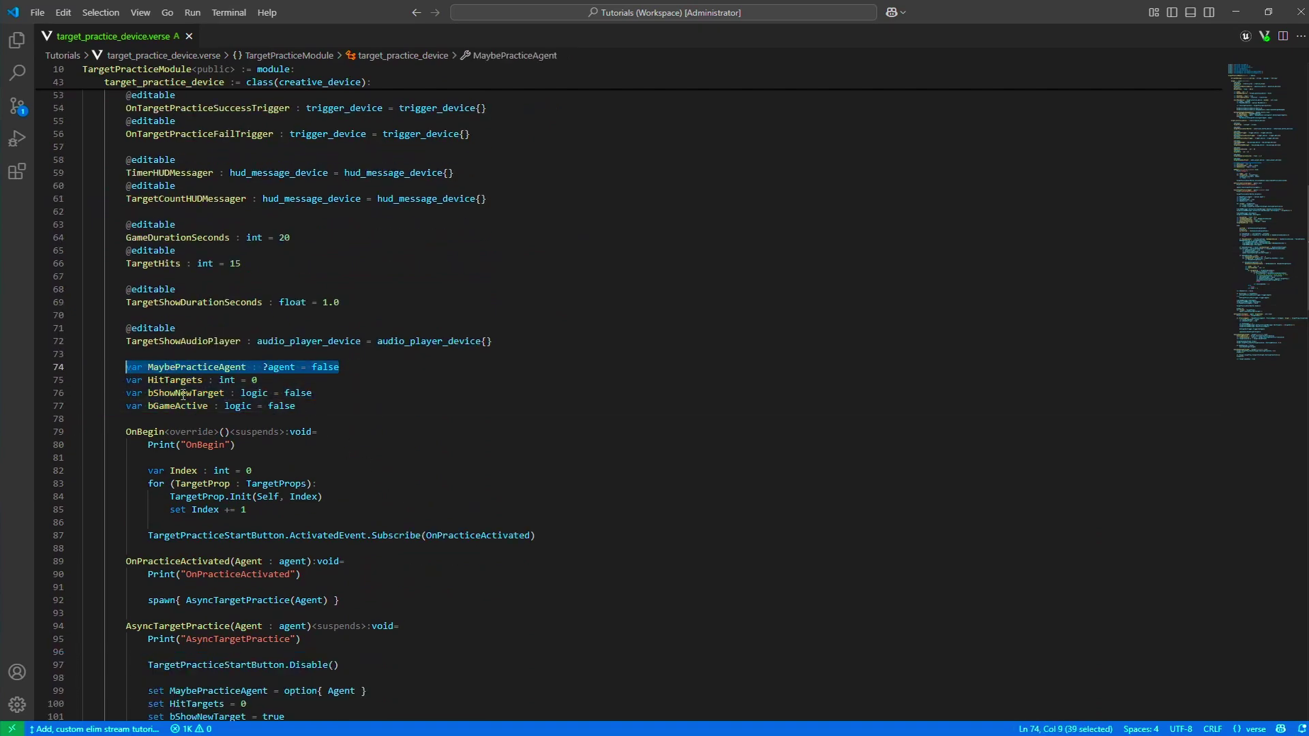
Step: Look over the OnBegin, OnPracticeActivated and AsyncTargetPractice functions of the target_practice_device class
scroll(267, 461, "down", 9)
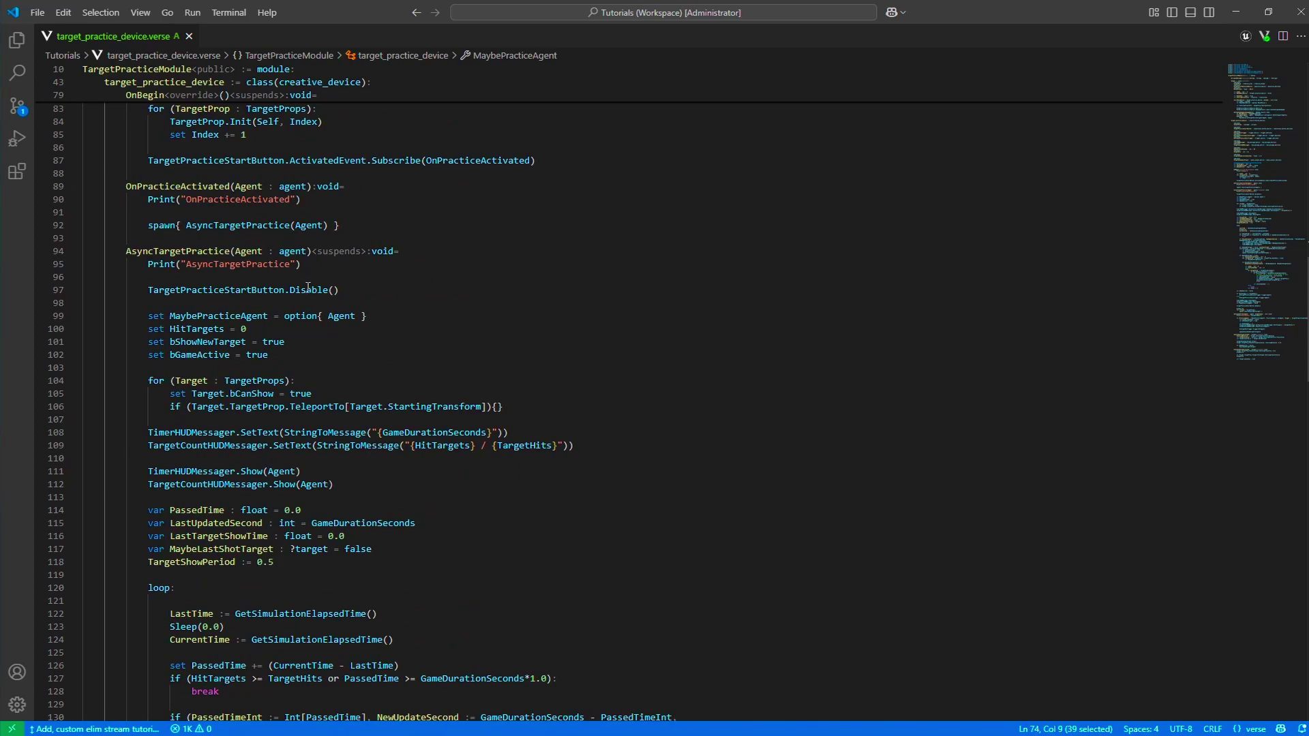
scroll(376, 383, "up", 5)
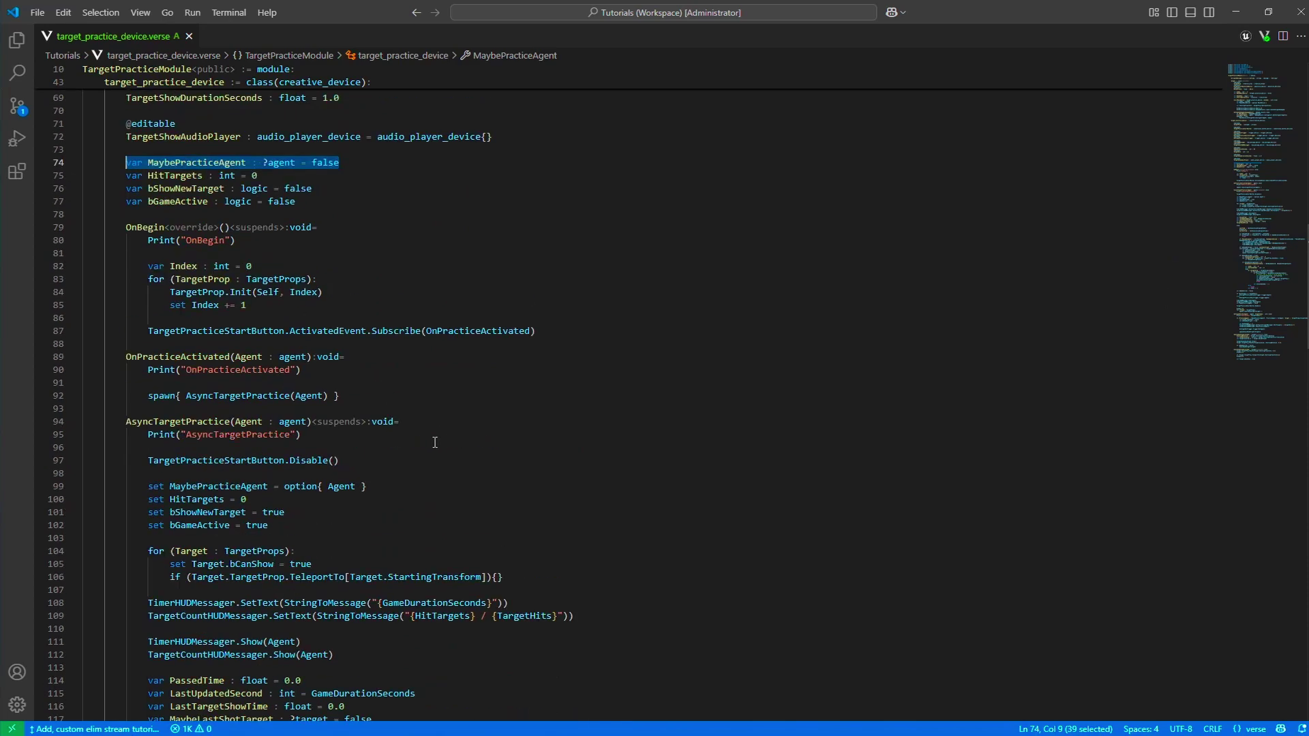
scroll(316, 402, "down", 2)
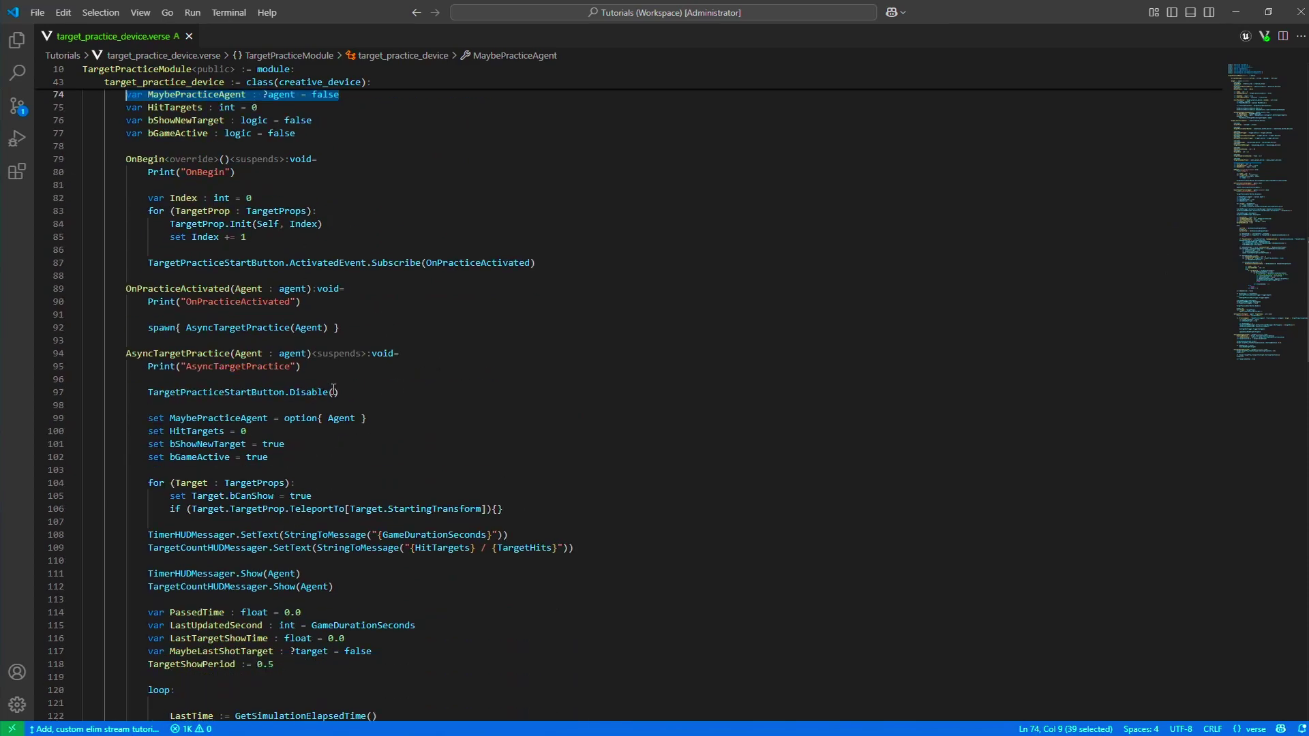